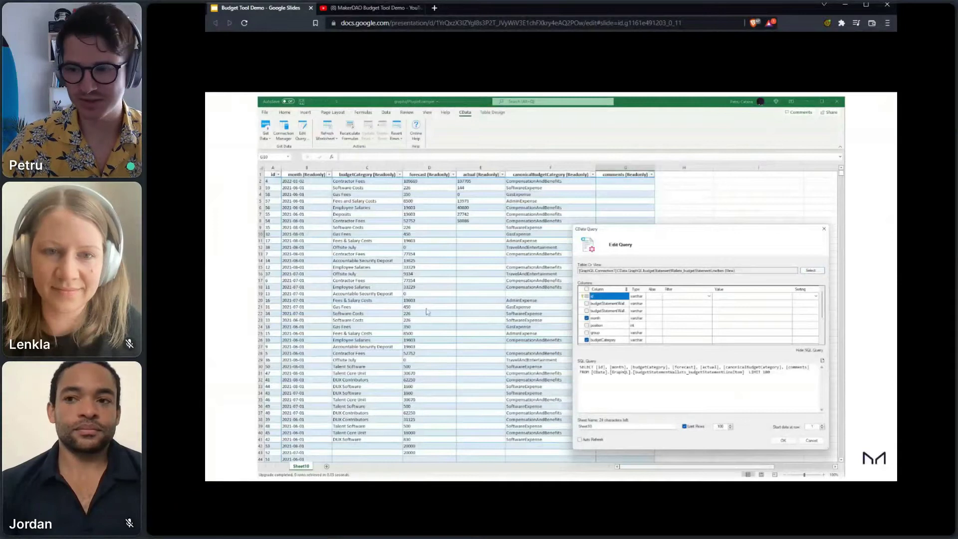
# Step: Advance the slides to DEMO TIME and bring up the June 2022 budget spreadsheet
pyautogui.press('Right')
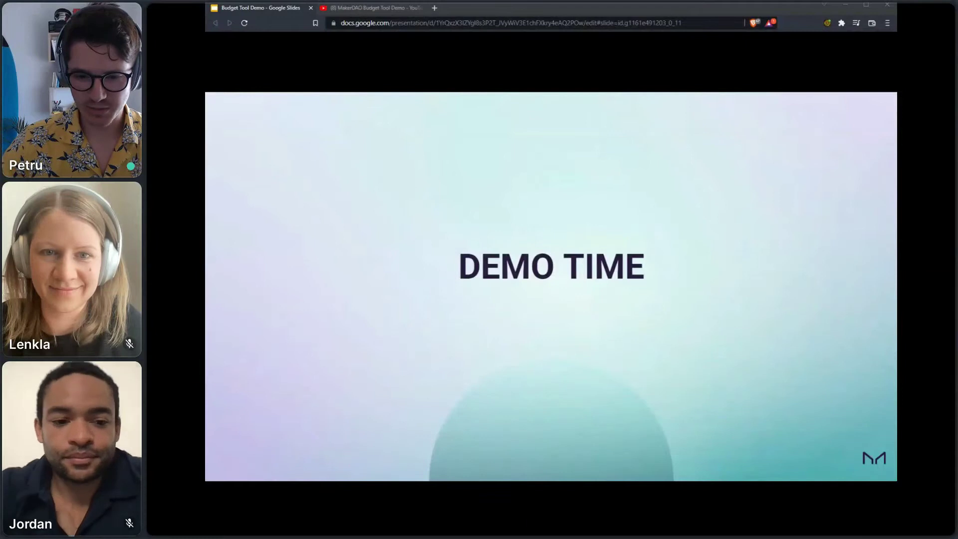
pyautogui.hotkey('alt', 'Tab')
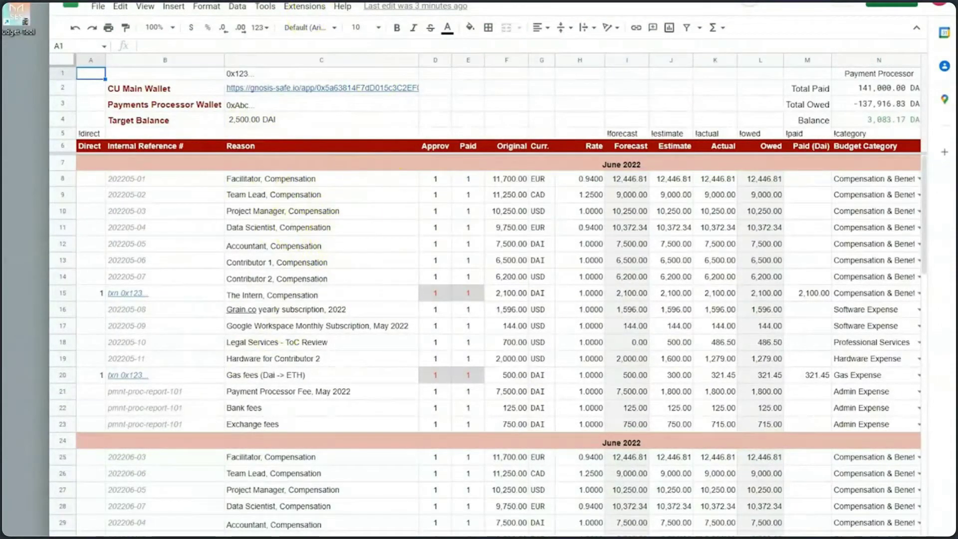
# Step: Compare the Actuals and payments sheets and select the Facilitator and Project Manager compensation rows
pyautogui.hotkey('ctrl', 'shift', 'pagedown')
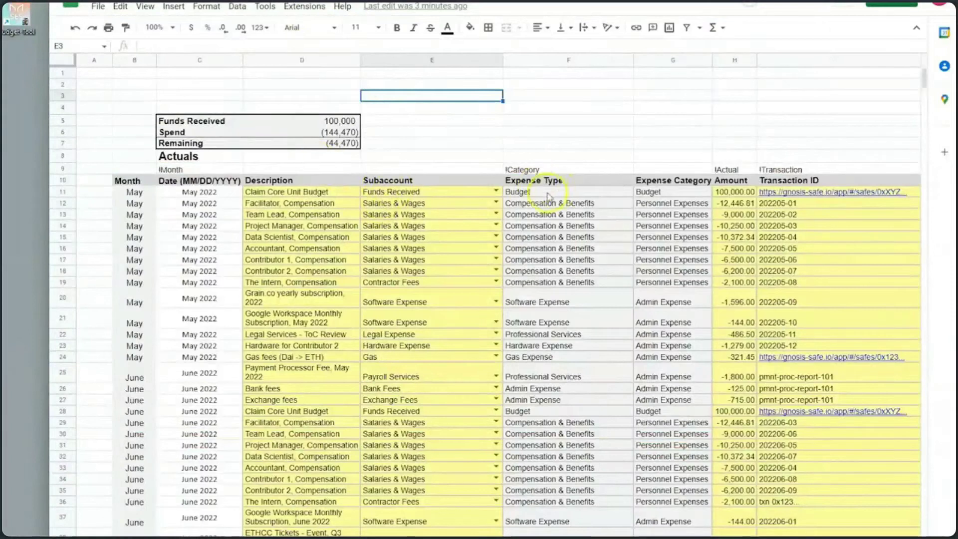
pyautogui.hotkey('ctrl', 'shift', 'pageup')
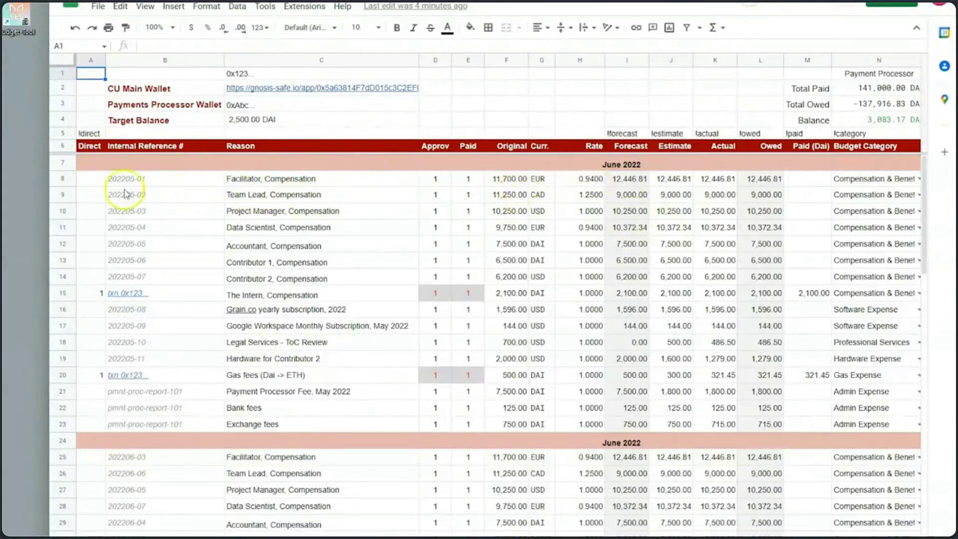
pyautogui.click(63, 179)
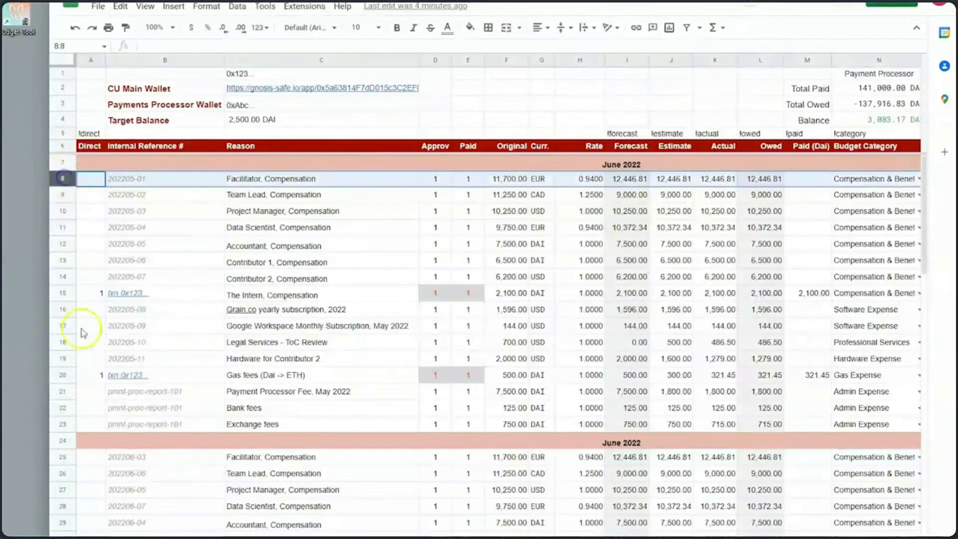
pyautogui.click(390, 219)
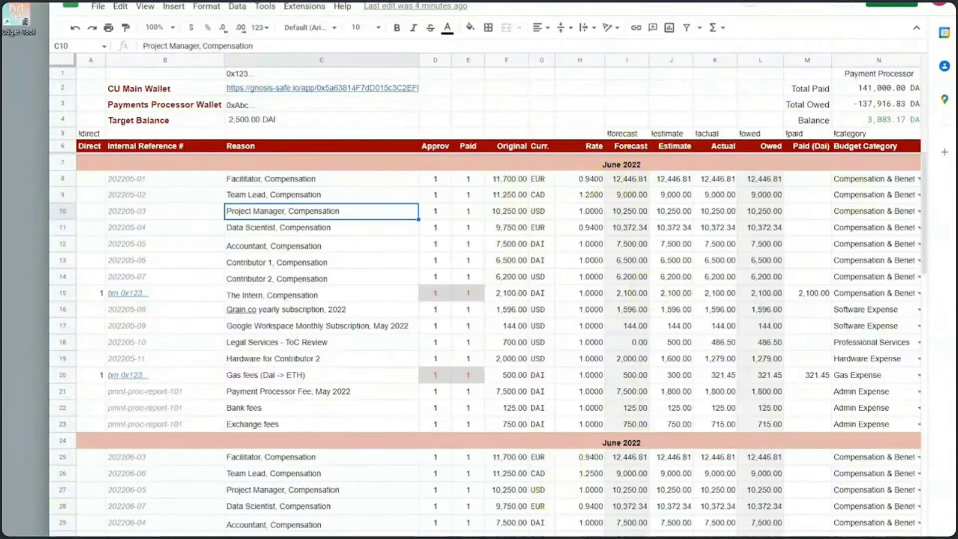
pyautogui.hscroll(3, 500, 295)
pyautogui.hscroll(3, 546, 468)
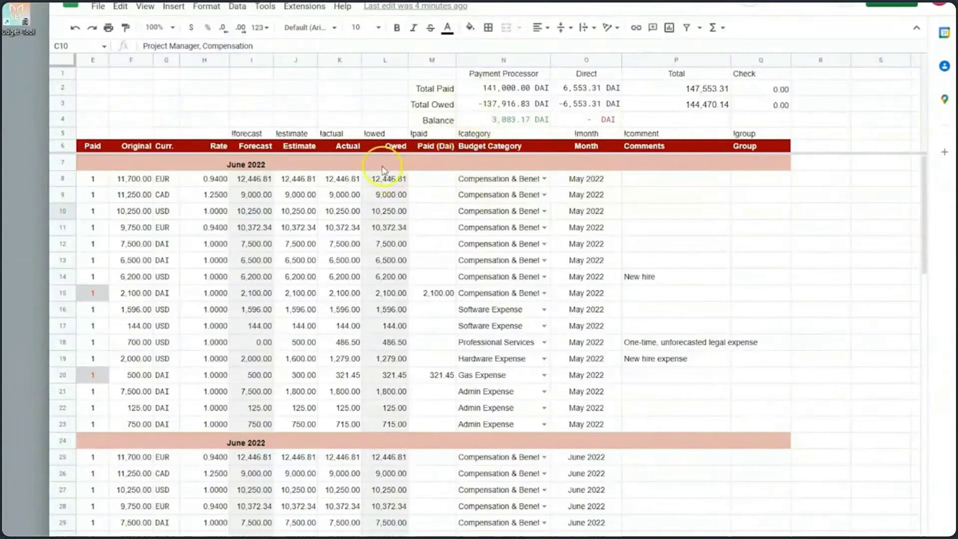
# Step: Inspect the !forecast, !estimate, !actual, !owed and !paid column tags, then move to the Actuals sheet
pyautogui.click(248, 134)
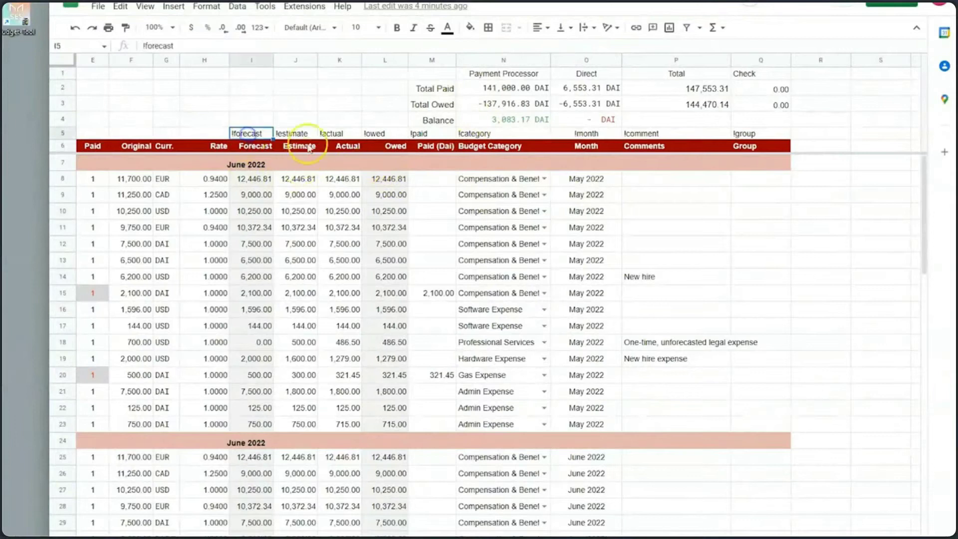
pyautogui.click(299, 133)
pyautogui.click(335, 133)
pyautogui.click(374, 134)
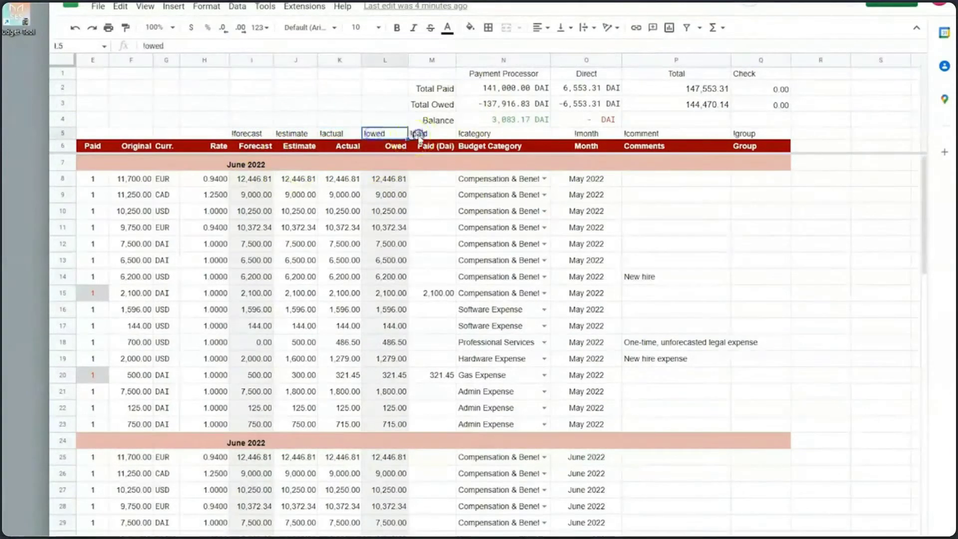
pyautogui.click(419, 133)
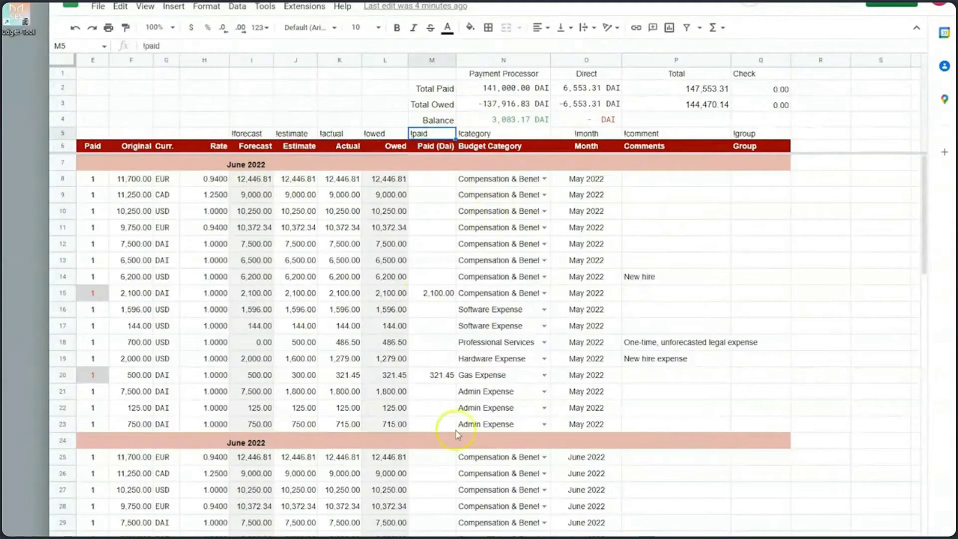
pyautogui.hscroll(-3, 479, 299)
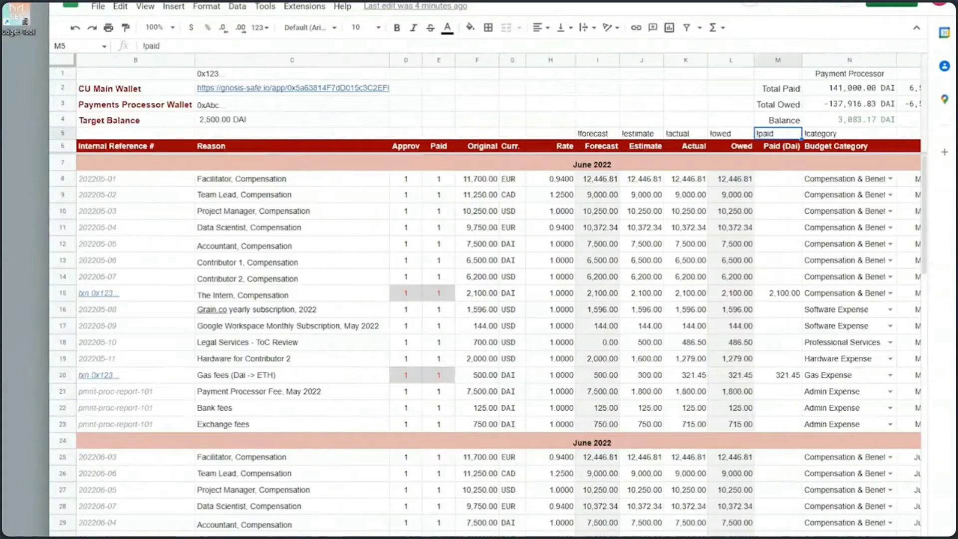
pyautogui.hotkey('ctrl', 'shift', 'pagedown')
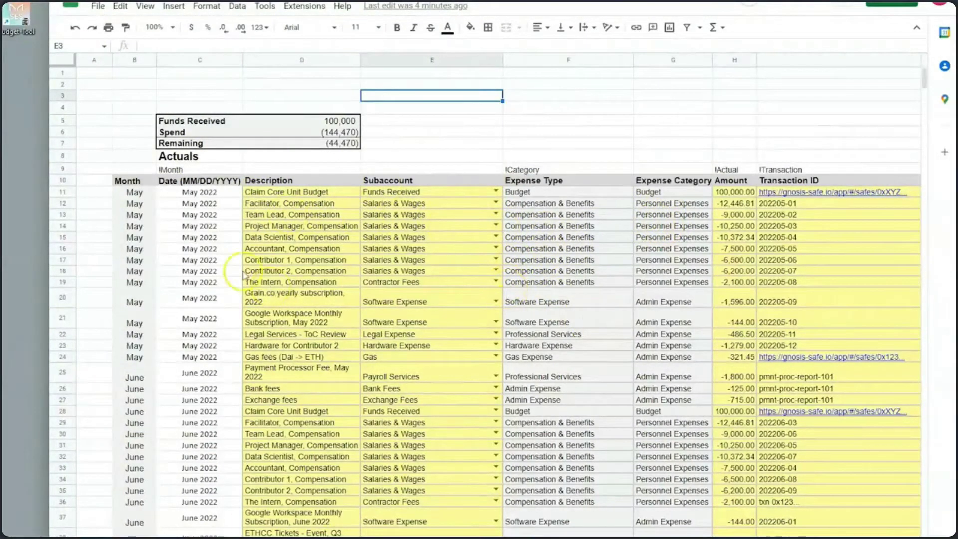
# Step: Check the dates behind the May 2022 entries and the !Month tag above the date column
pyautogui.click(223, 215)
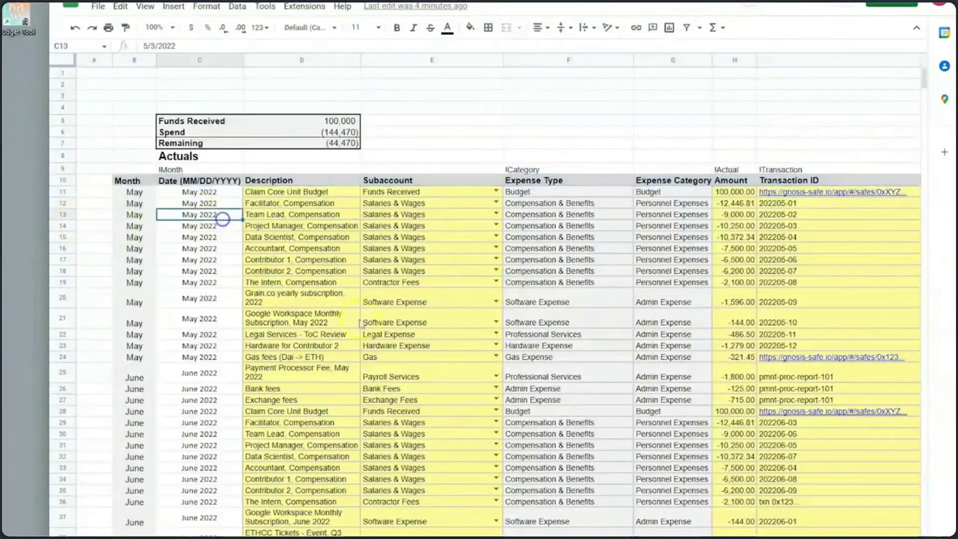
pyautogui.hscroll(5, 479, 299)
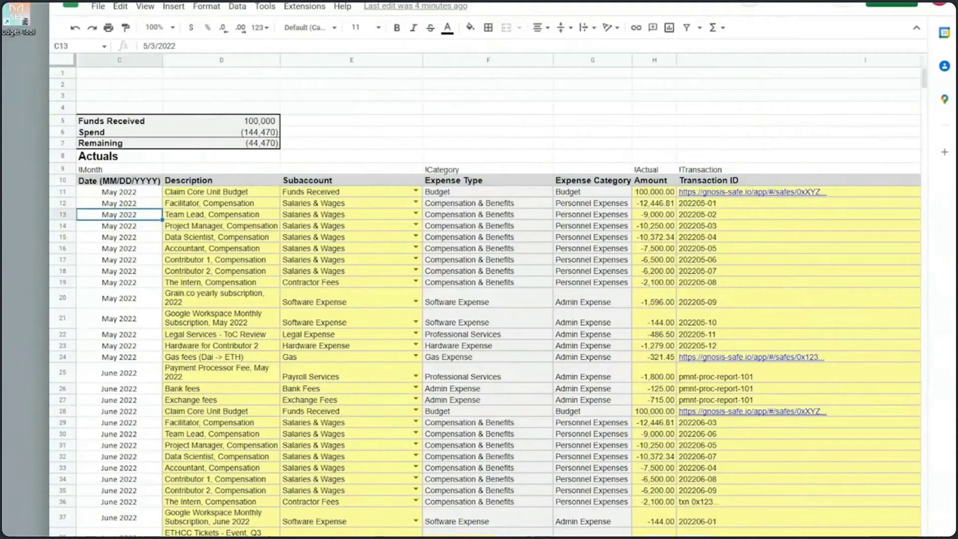
pyautogui.hscroll(-4, 479, 299)
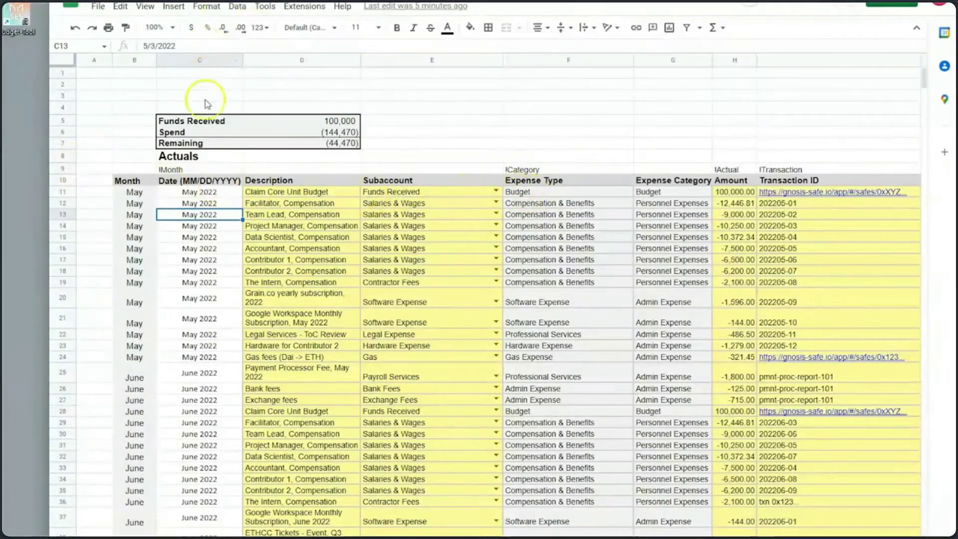
pyautogui.click(179, 169)
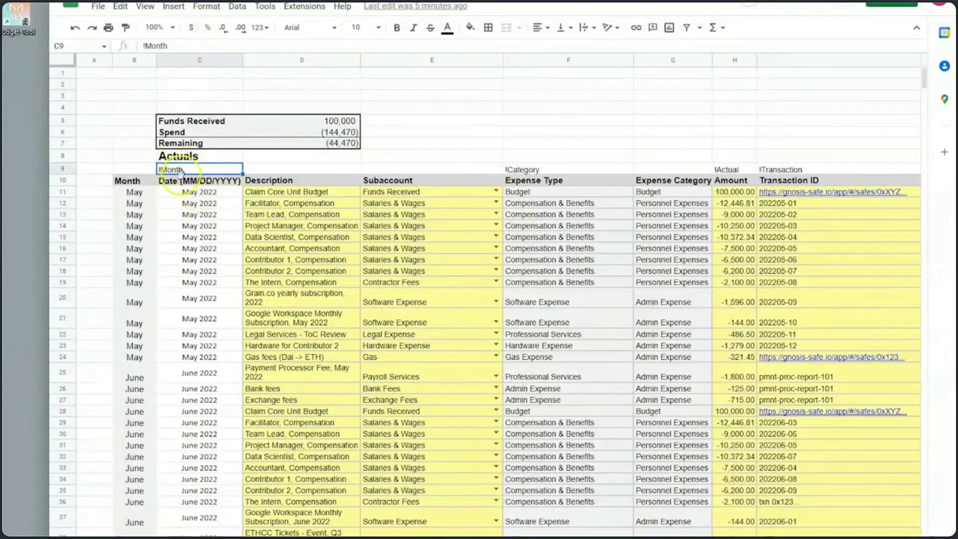
pyautogui.click(232, 234)
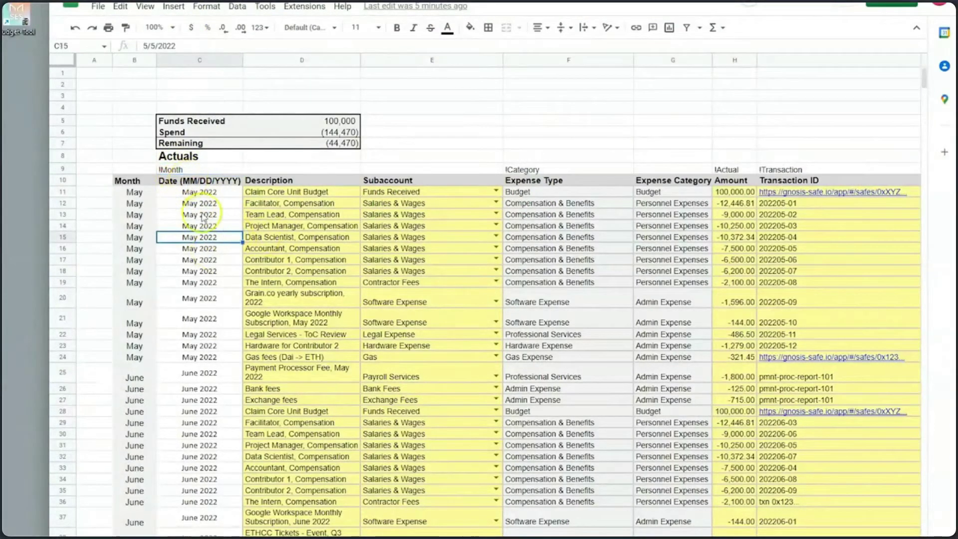
pyautogui.scroll(-2, 194, 332)
pyautogui.scroll(-2, 191, 331)
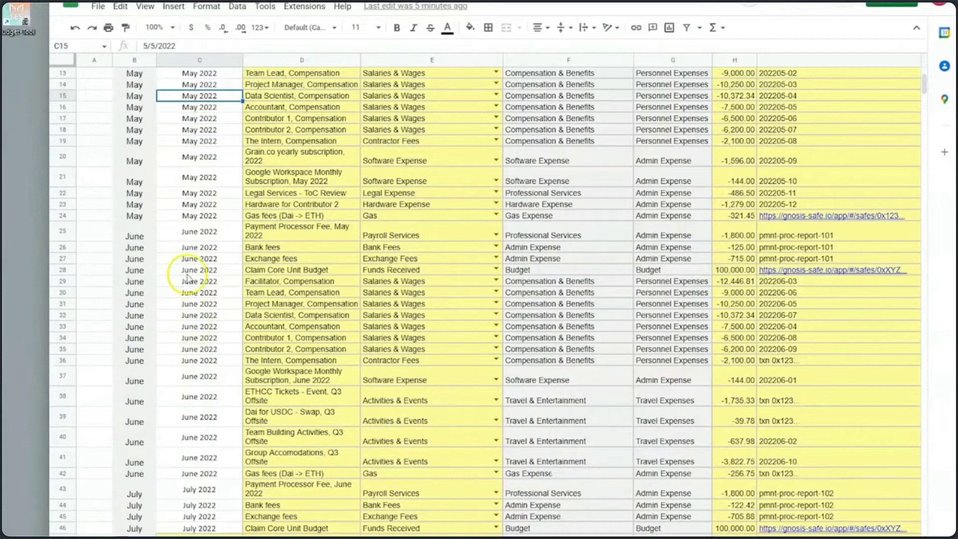
pyautogui.scroll(6, 187, 277)
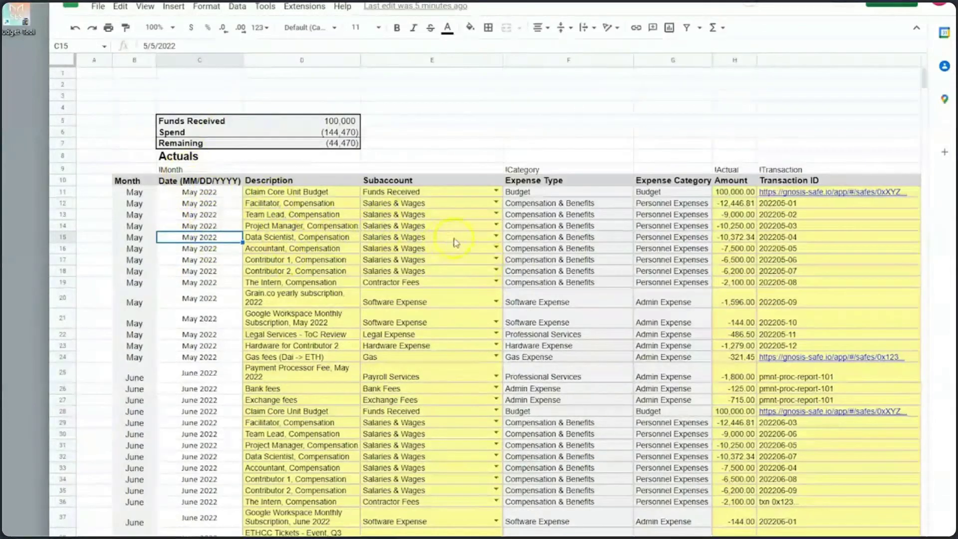
# Step: Inspect the !Month, !Category, !Actual and !Transaction header tags, then return to the payments sheet
pyautogui.click(187, 170)
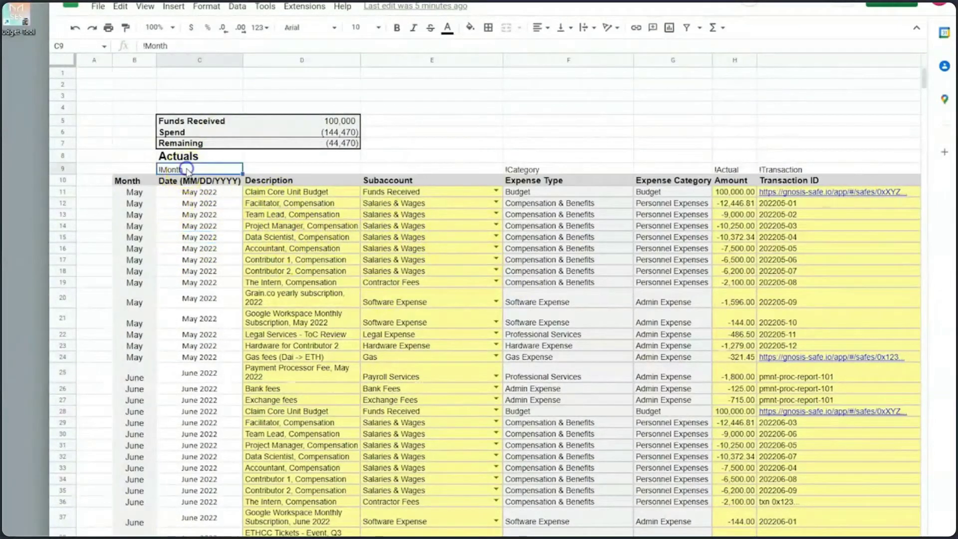
pyautogui.click(519, 168)
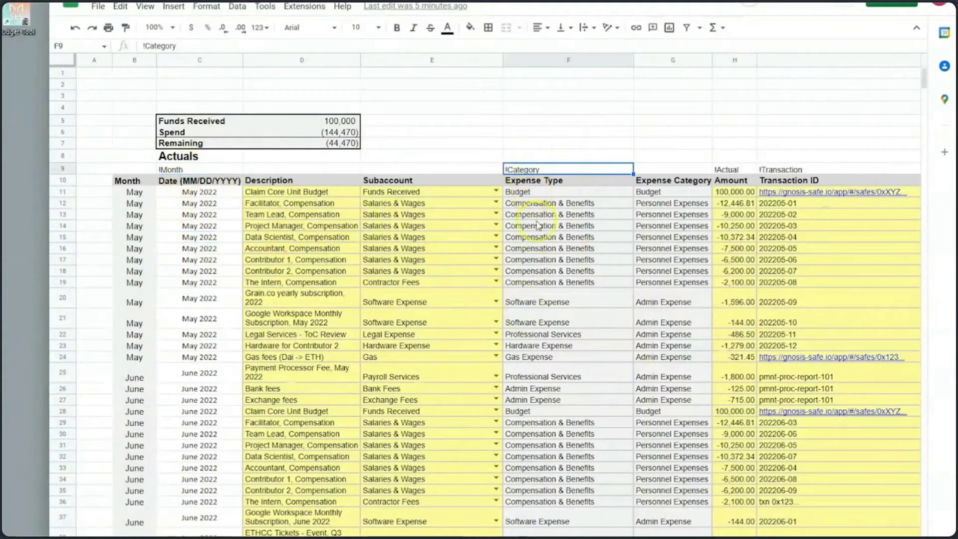
pyautogui.click(736, 169)
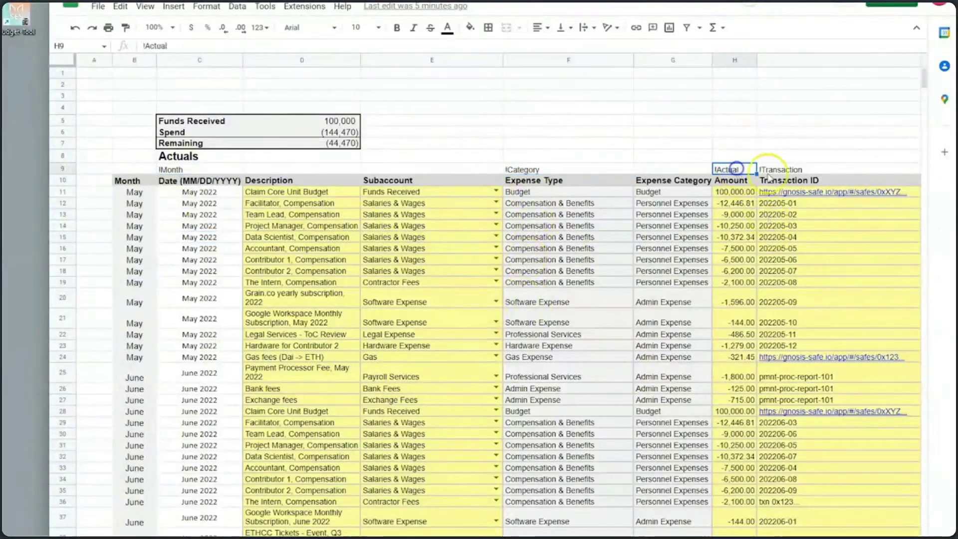
pyautogui.click(785, 171)
pyautogui.hscroll(10, 499, 345)
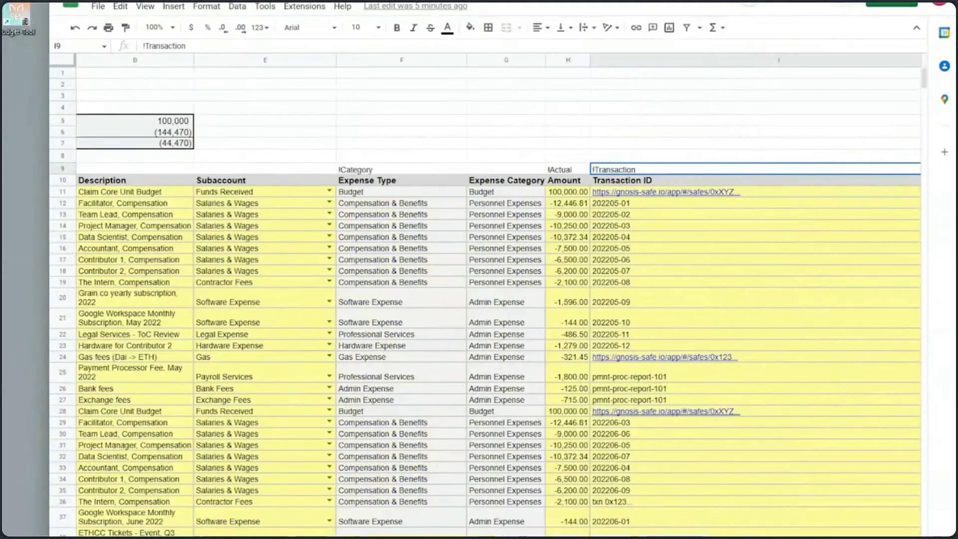
pyautogui.hscroll(5, 498, 344)
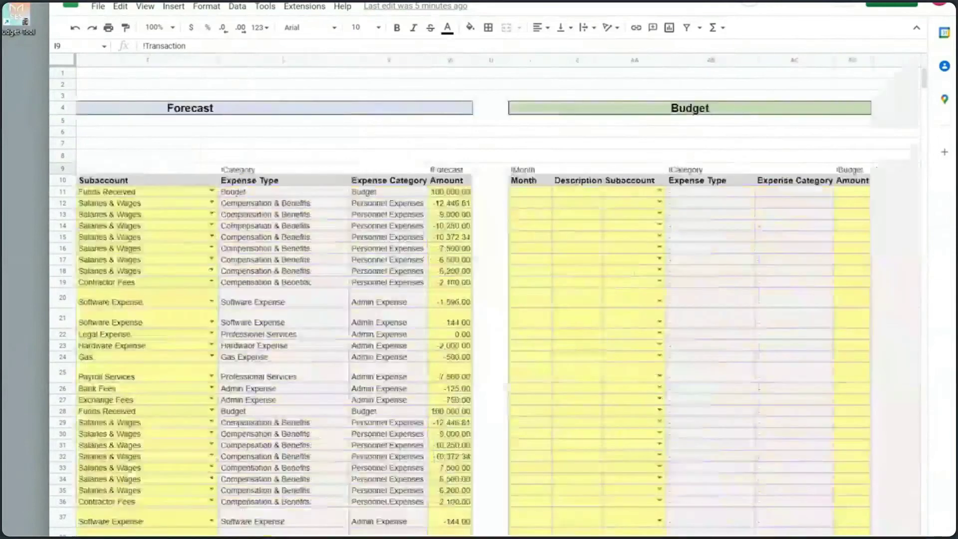
pyautogui.hscroll(-15, 499, 344)
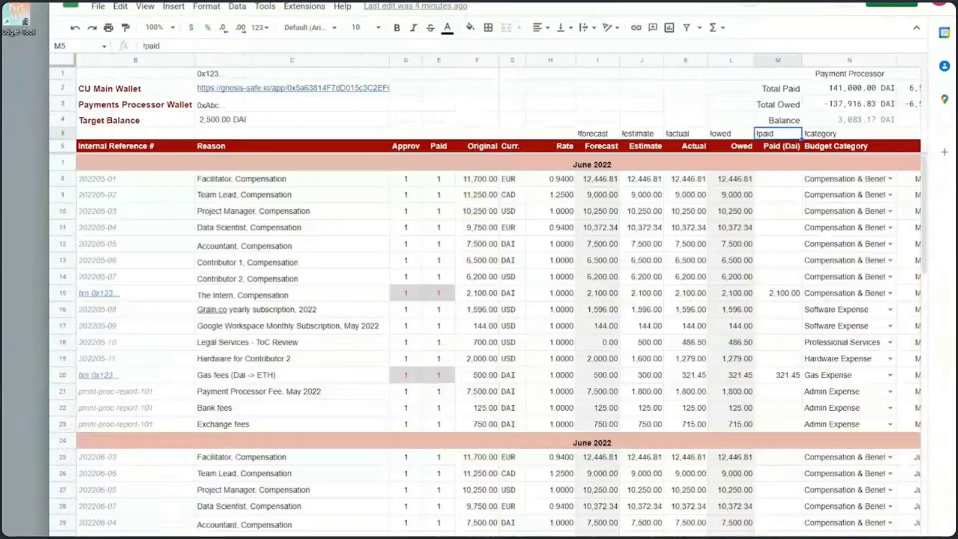
pyautogui.click(131, 537)
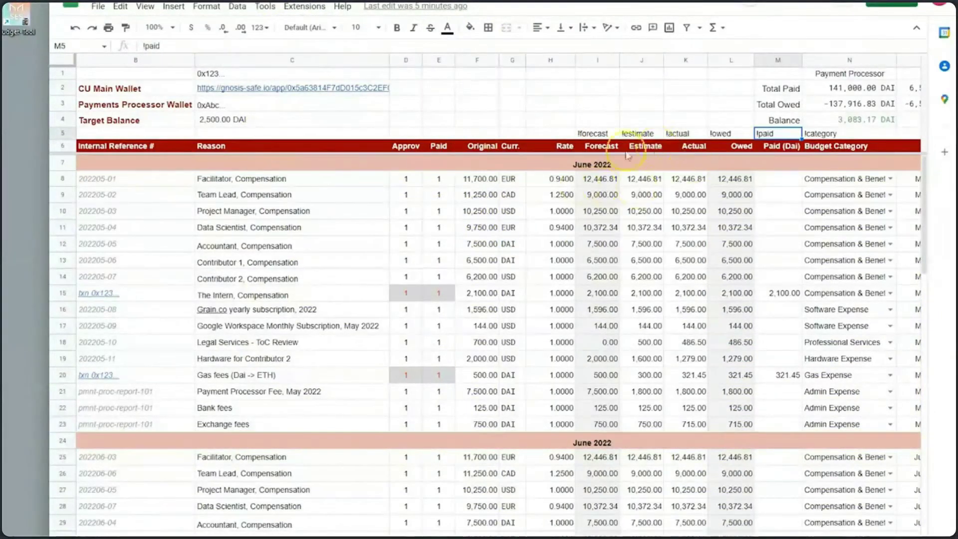
# Step: Check the !forecast, !estimate, !actual, !owed, !paid and !category tags, then bring up the MakerDAO Budget Tool
pyautogui.click(595, 134)
pyautogui.click(643, 134)
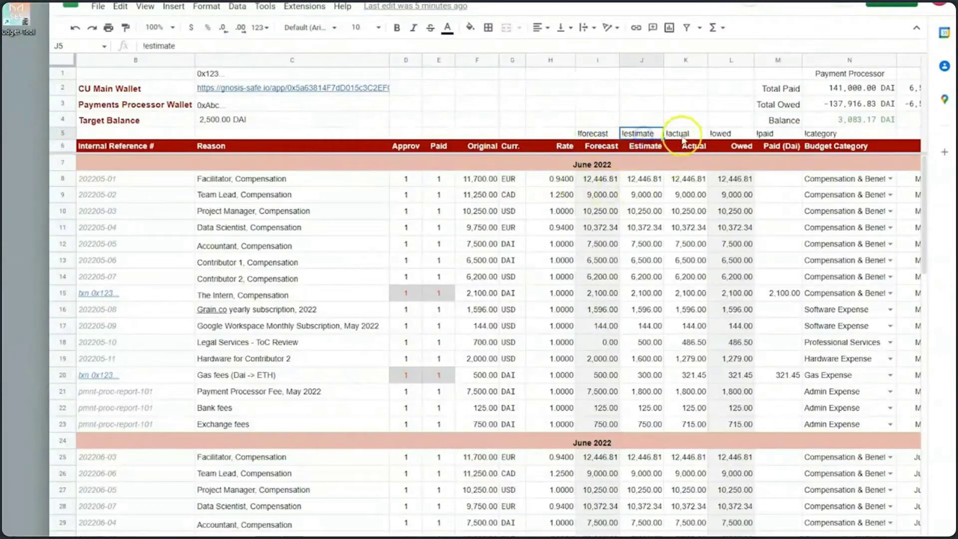
pyautogui.click(683, 134)
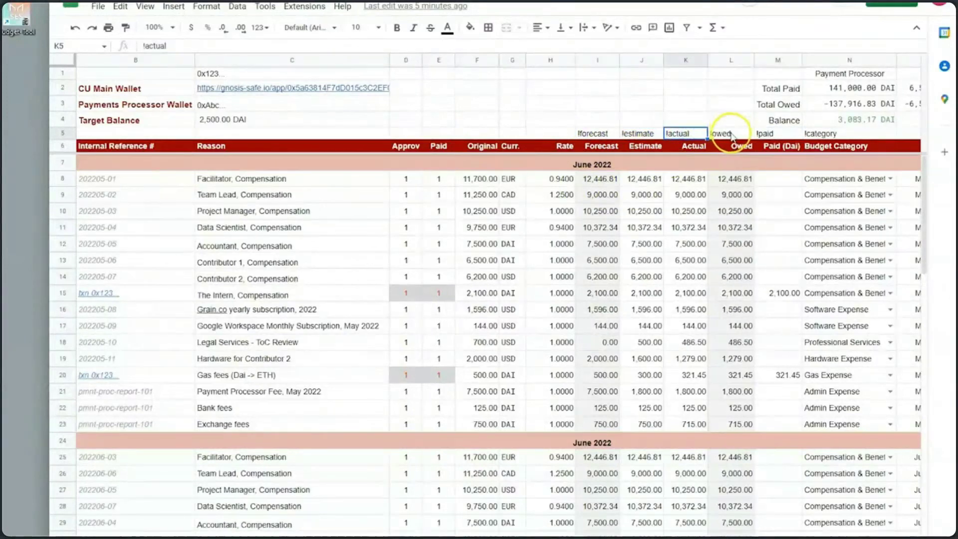
pyautogui.click(726, 134)
pyautogui.click(771, 134)
pyautogui.click(827, 135)
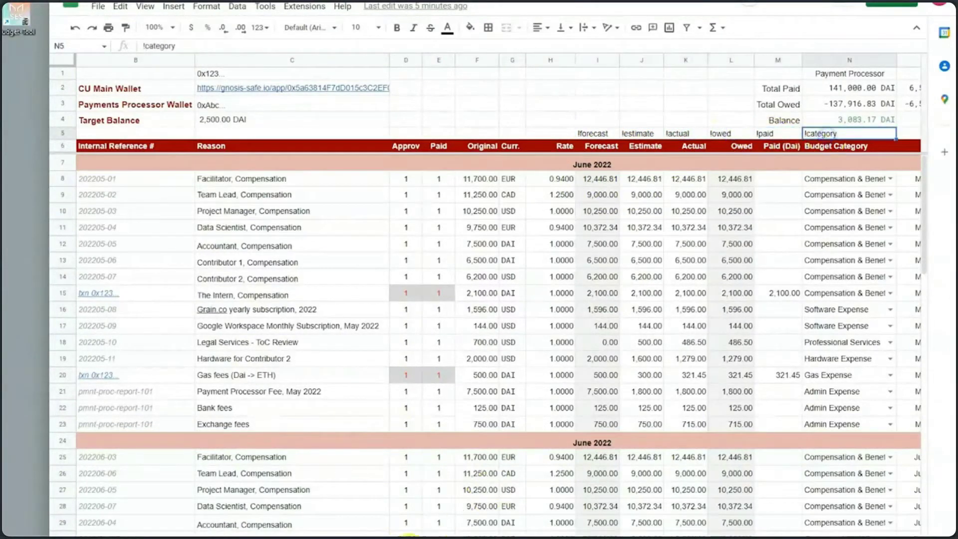
pyautogui.hscroll(10, 487, 300)
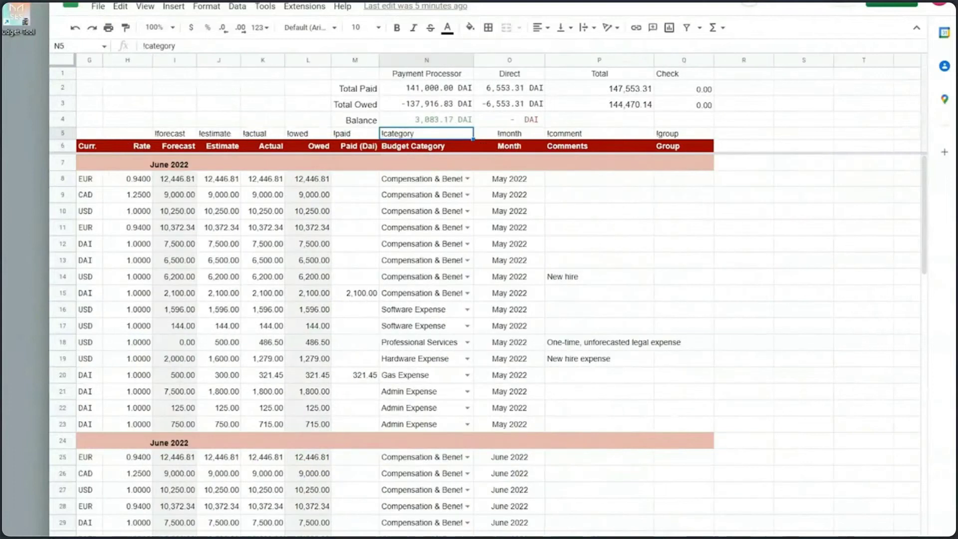
pyautogui.hscroll(-1, 486, 299)
pyautogui.hscroll(-8, 486, 299)
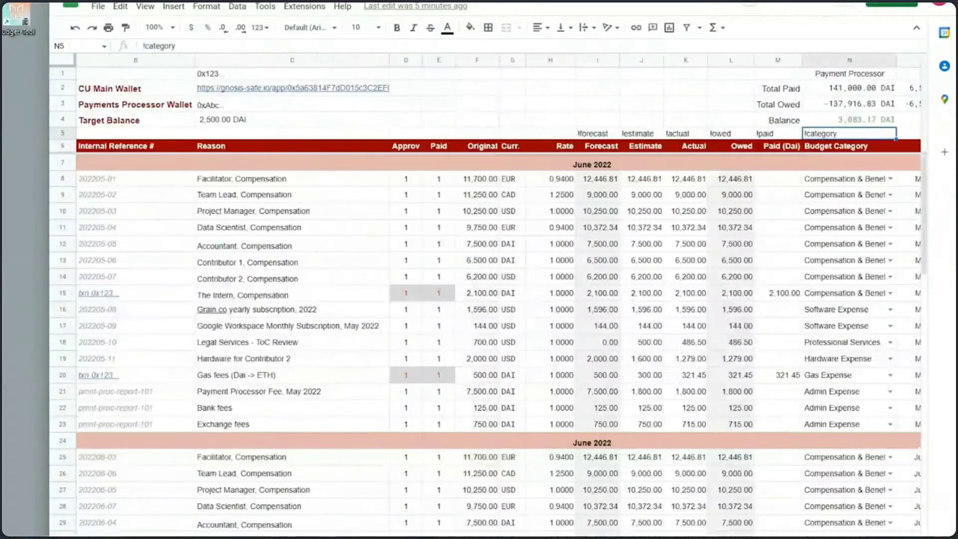
pyautogui.hscroll(-1, 486, 300)
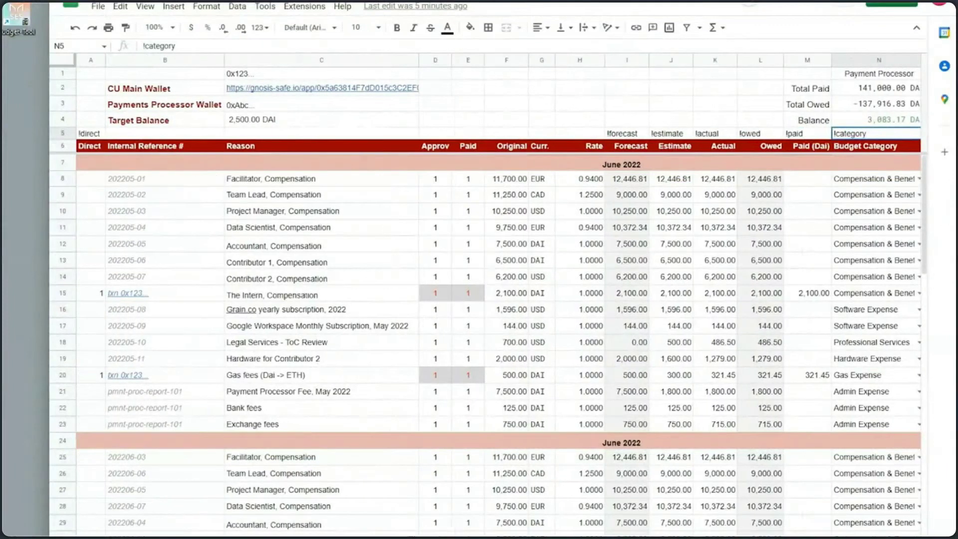
pyautogui.hotkey('alt', 'Tab')
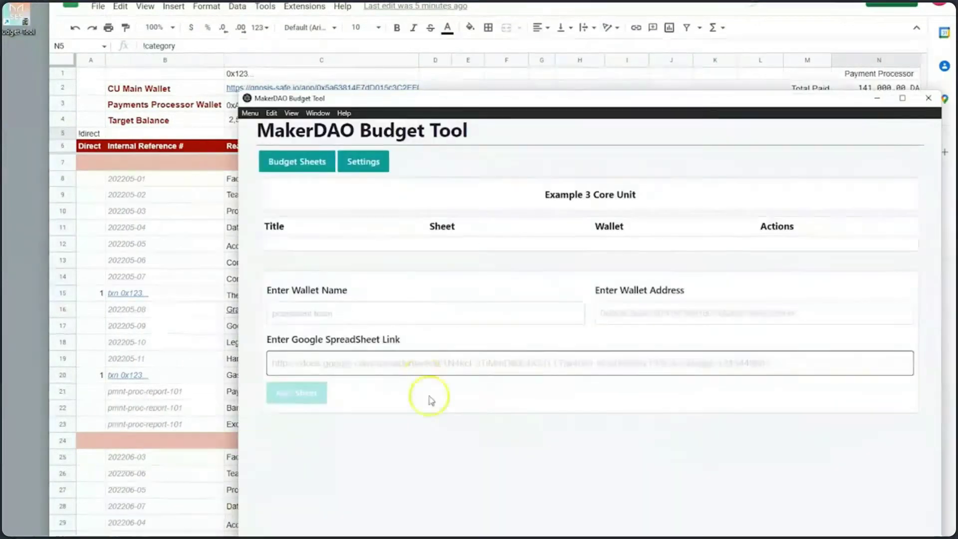
# Step: Look over the Settings and Budget Sheets views of the Example 3 Core Unit page
pyautogui.click(369, 162)
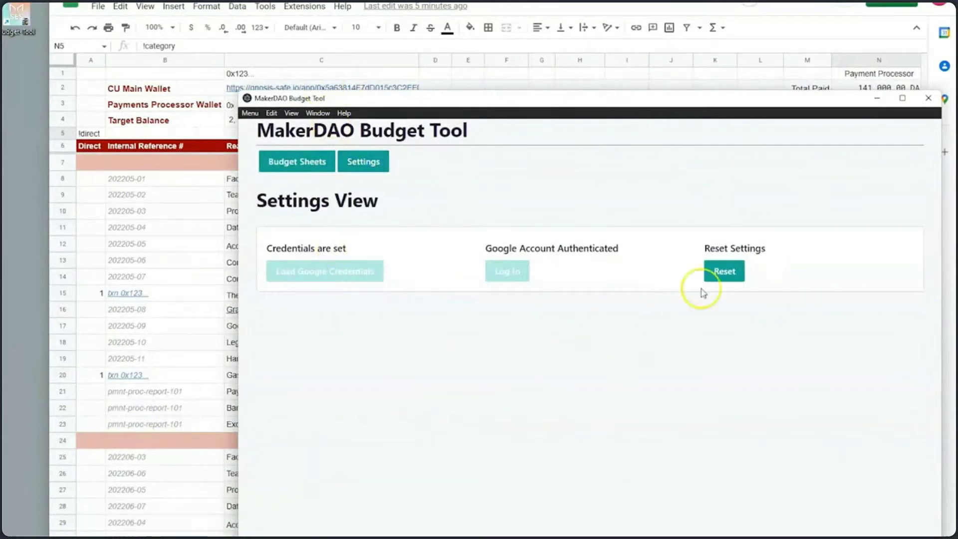
pyautogui.click(306, 166)
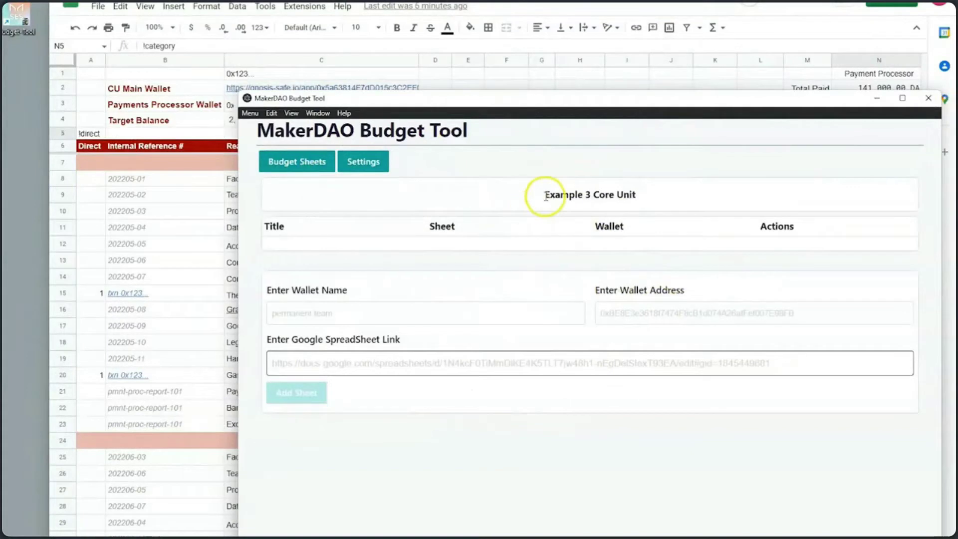
pyautogui.moveTo(544, 194); pyautogui.dragTo(665, 195)
pyautogui.click(656, 195)
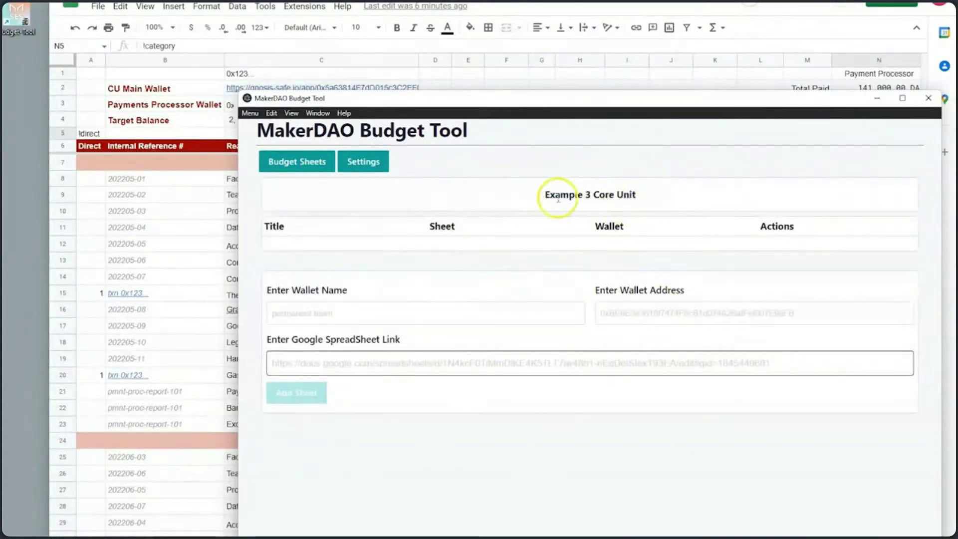
pyautogui.moveTo(544, 195); pyautogui.dragTo(684, 195)
pyautogui.click(684, 195)
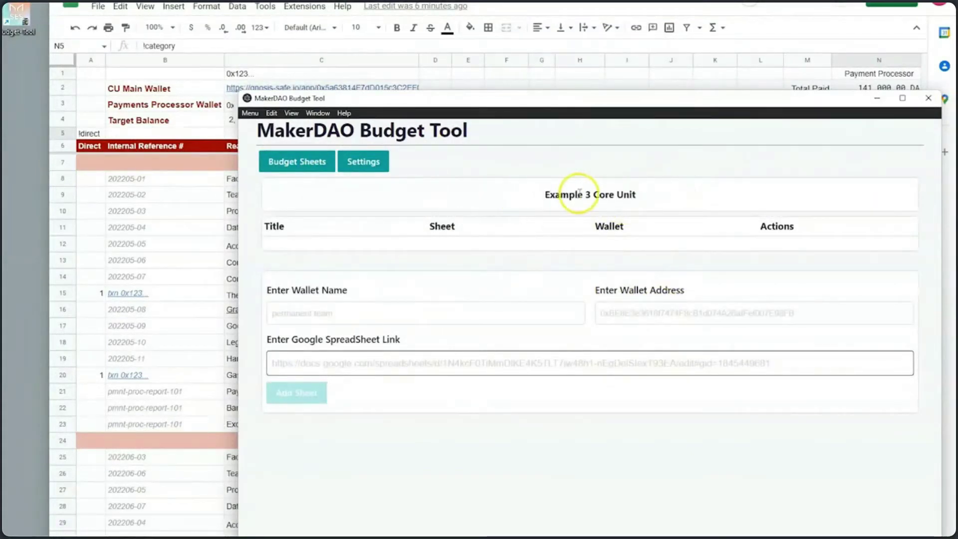
pyautogui.moveTo(536, 195); pyautogui.dragTo(755, 196)
pyautogui.click(700, 199)
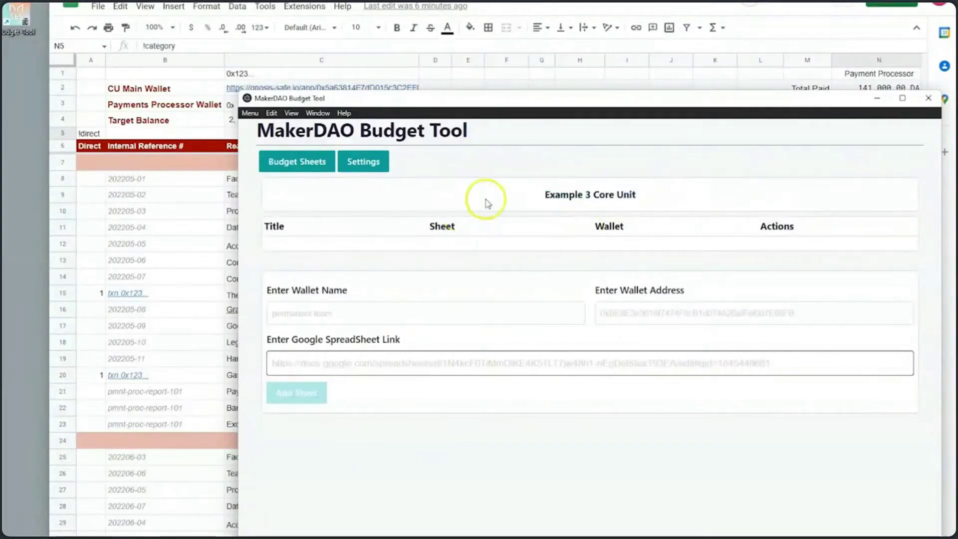
pyautogui.moveTo(508, 100); pyautogui.dragTo(509, 123)
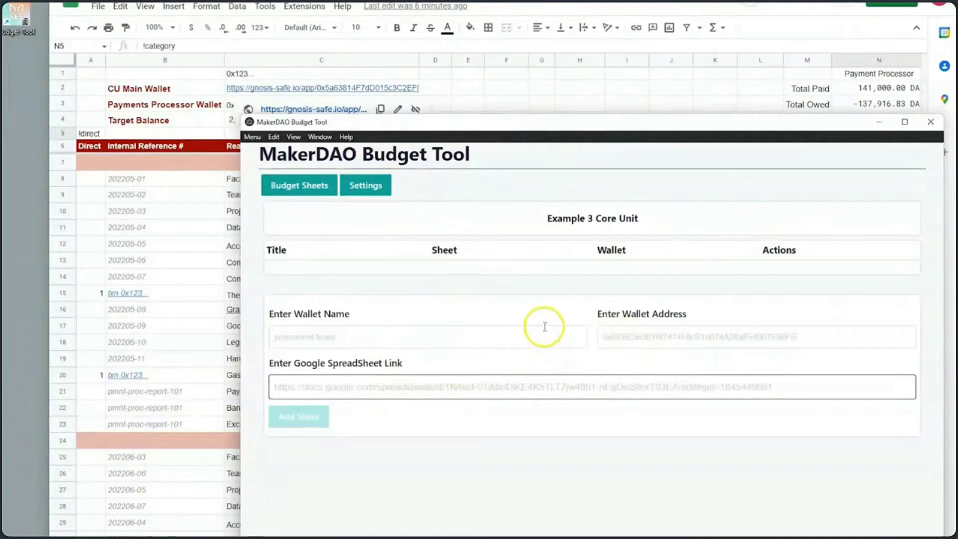
# Step: Enter the wallet name 'Permanent' in the new budget sheet form
pyautogui.click(363, 338)
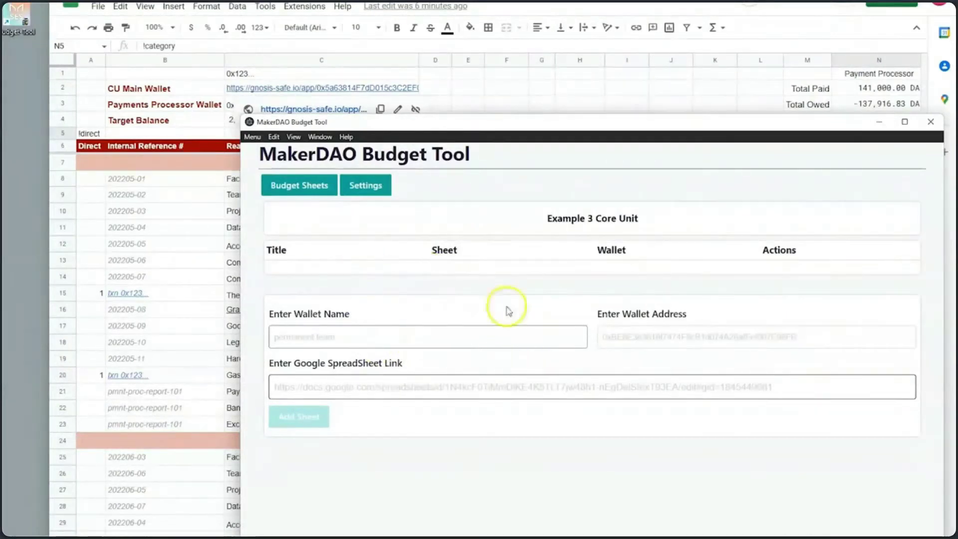
pyautogui.click(705, 335)
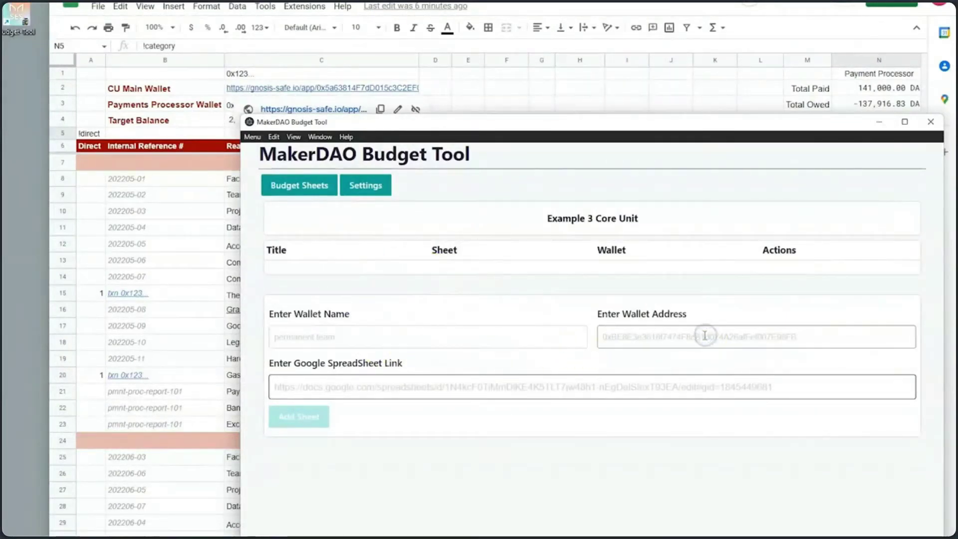
pyautogui.click(411, 388)
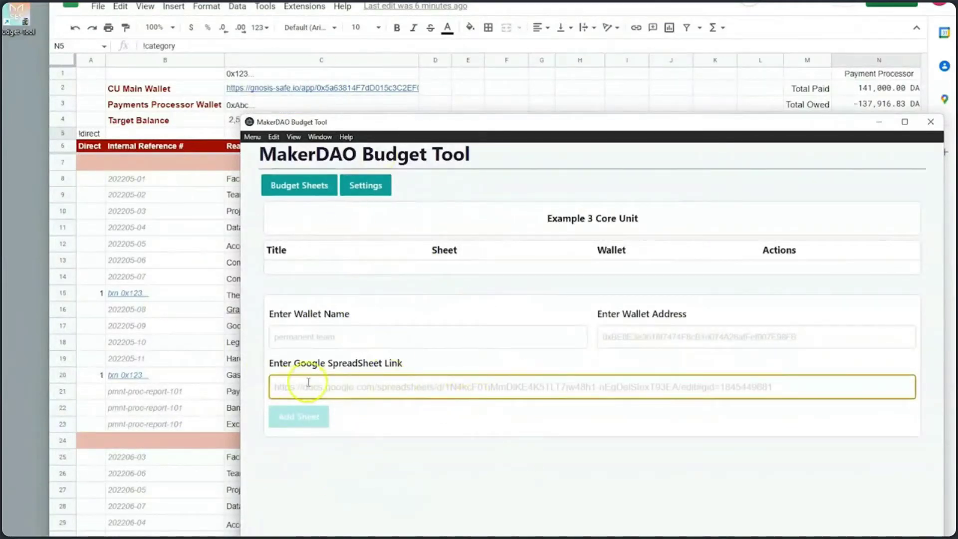
pyautogui.click(373, 339)
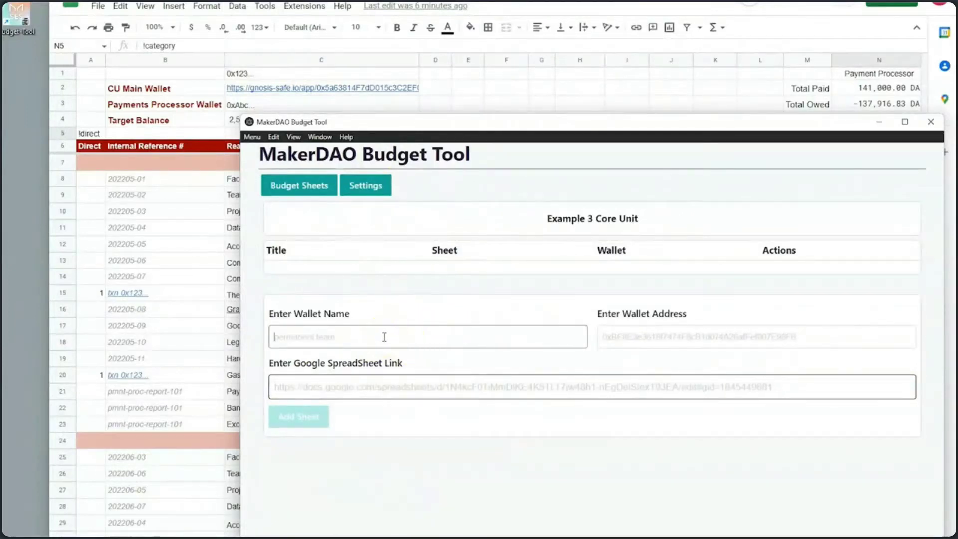
pyautogui.write('Permanent Team')
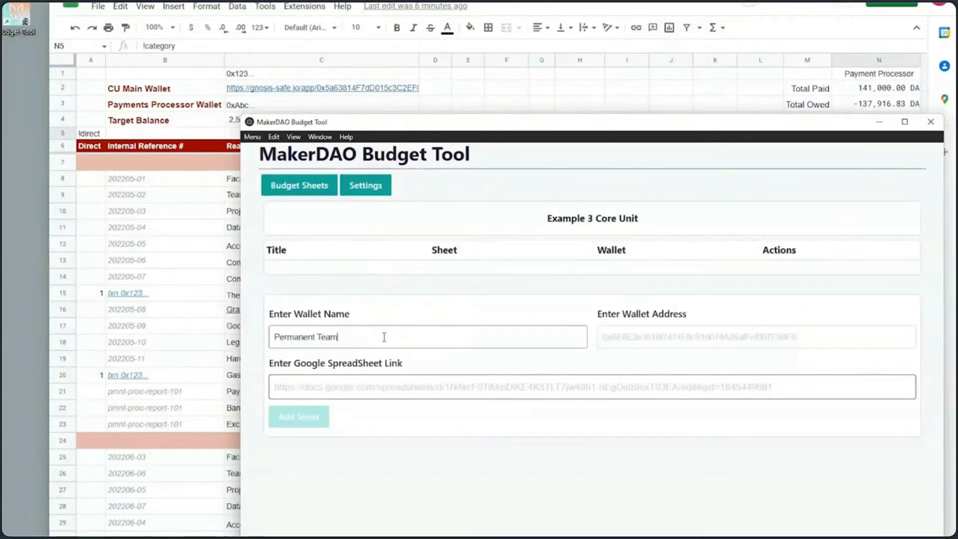
pyautogui.click(879, 387)
# Step: Copy the CU Main Wallet address from cell C2 into the wallet address field
pyautogui.click(661, 338)
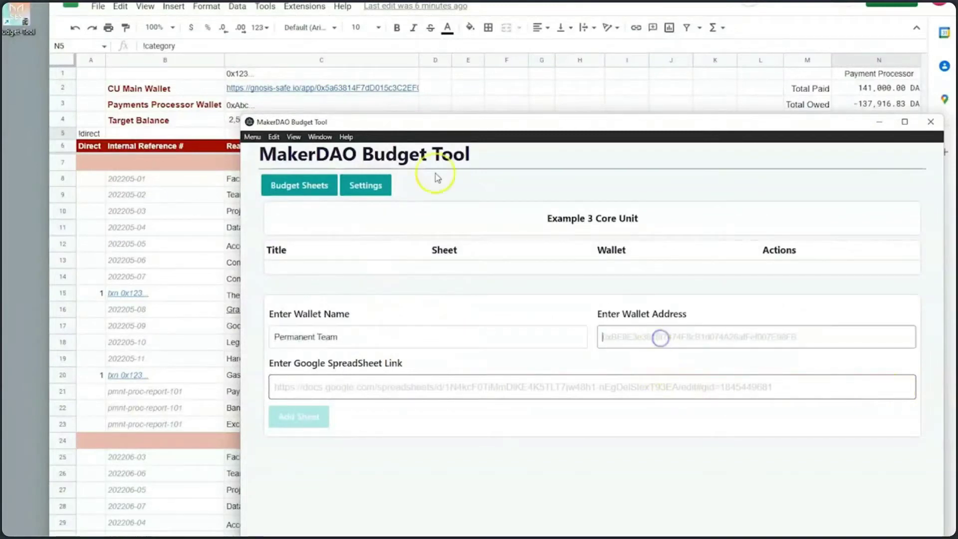
pyautogui.click(325, 88)
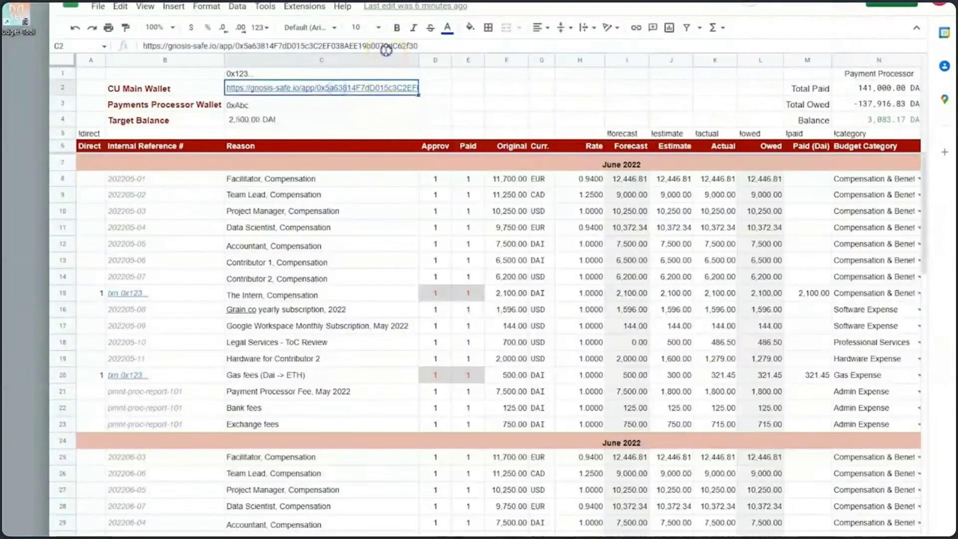
pyautogui.doubleClick(390, 47)
pyautogui.hotkey('ctrl', 'c')
pyautogui.click(584, 98)
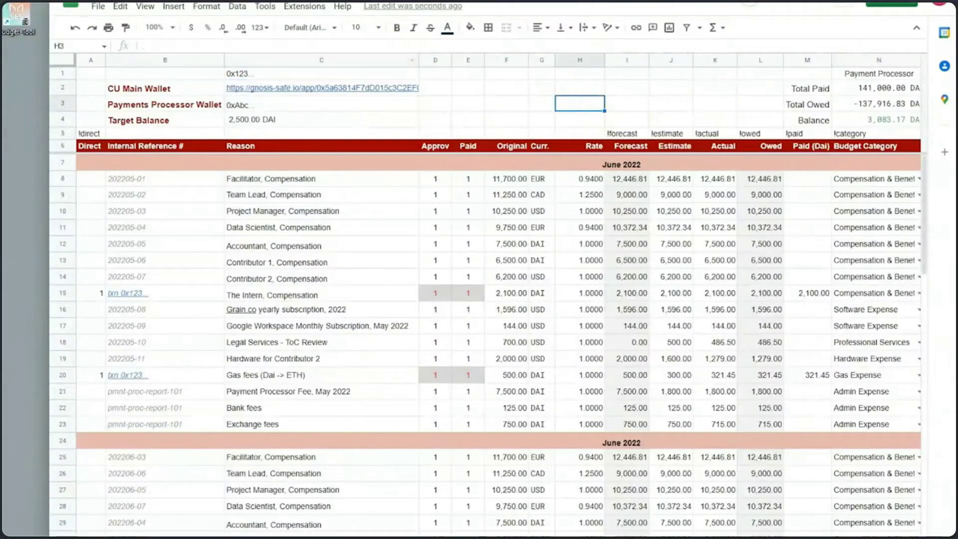
pyautogui.hotkey('alt', 'Tab')
pyautogui.click(622, 336)
pyautogui.hotkey('ctrl', 'v')
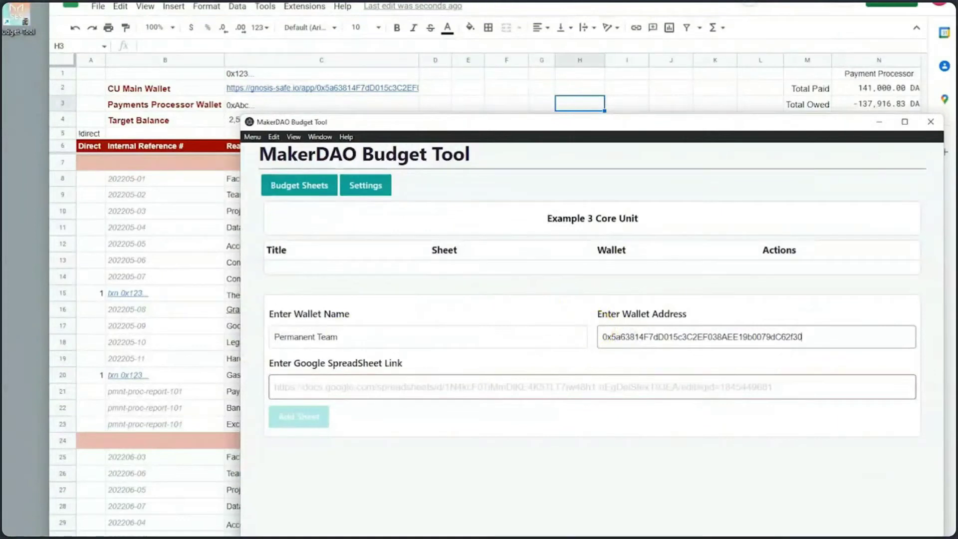
# Step: Paste the budget spreadsheet's link and add the sheet to the core unit
pyautogui.hotkey('alt', 'Tab')
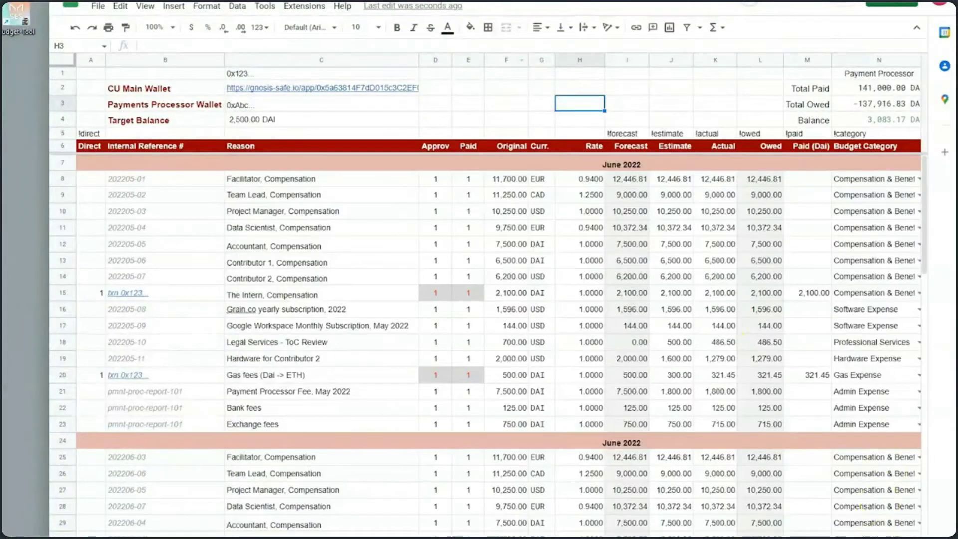
pyautogui.hotkey('alt', 'Tab')
pyautogui.click(342, 385)
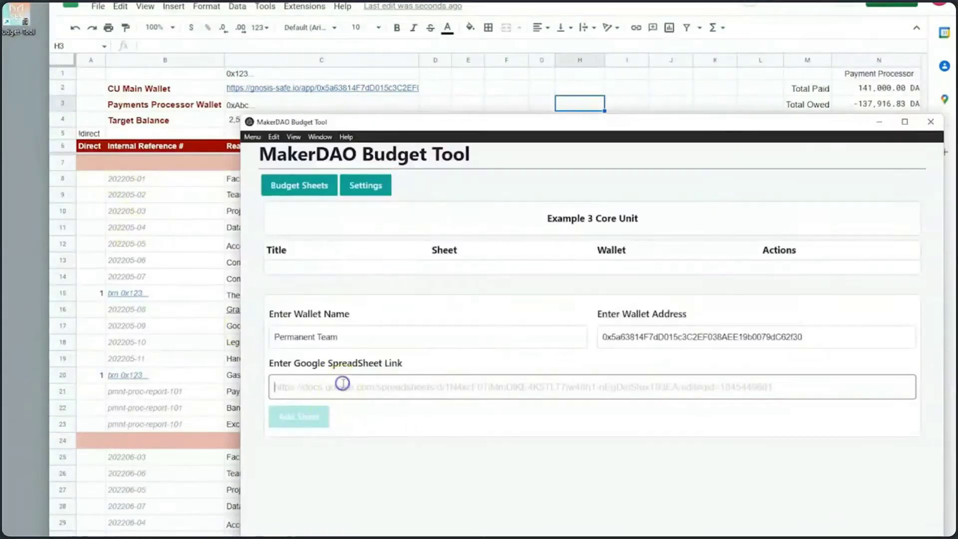
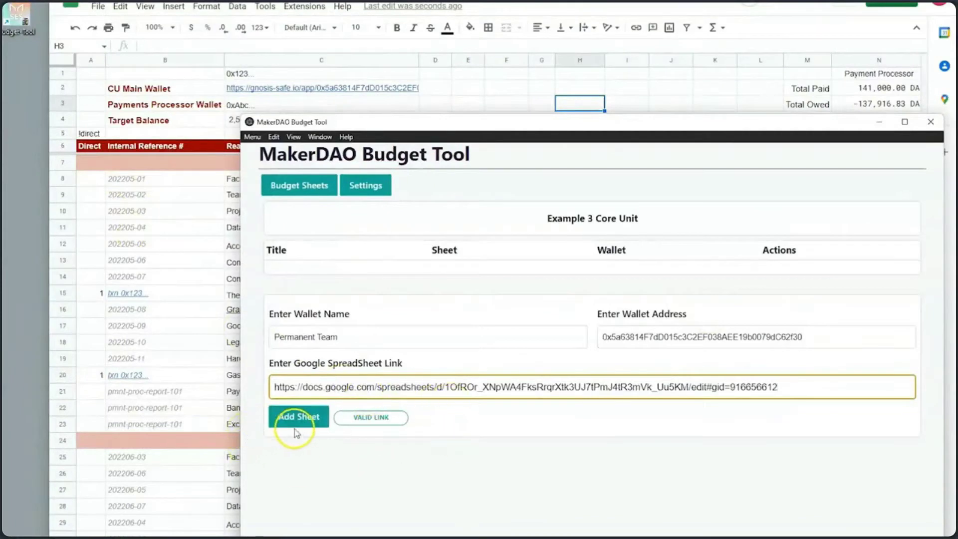
pyautogui.click(295, 426)
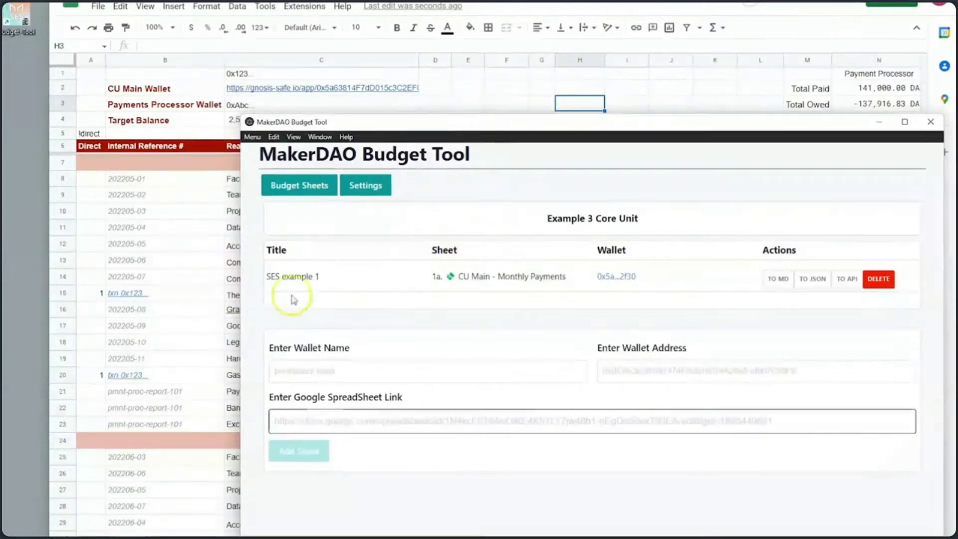
pyautogui.click(197, 219)
pyautogui.scroll(-10, 693, 375)
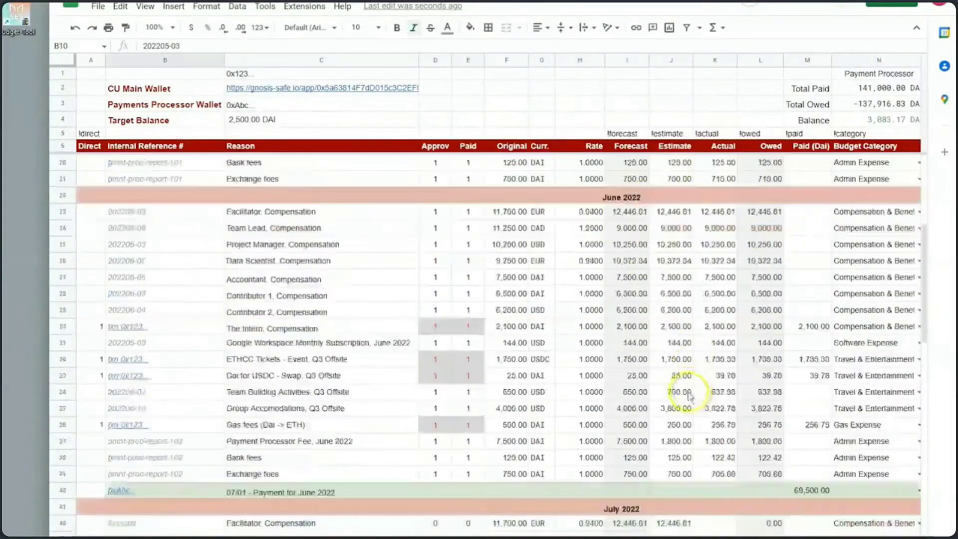
pyautogui.scroll(10, 698, 385)
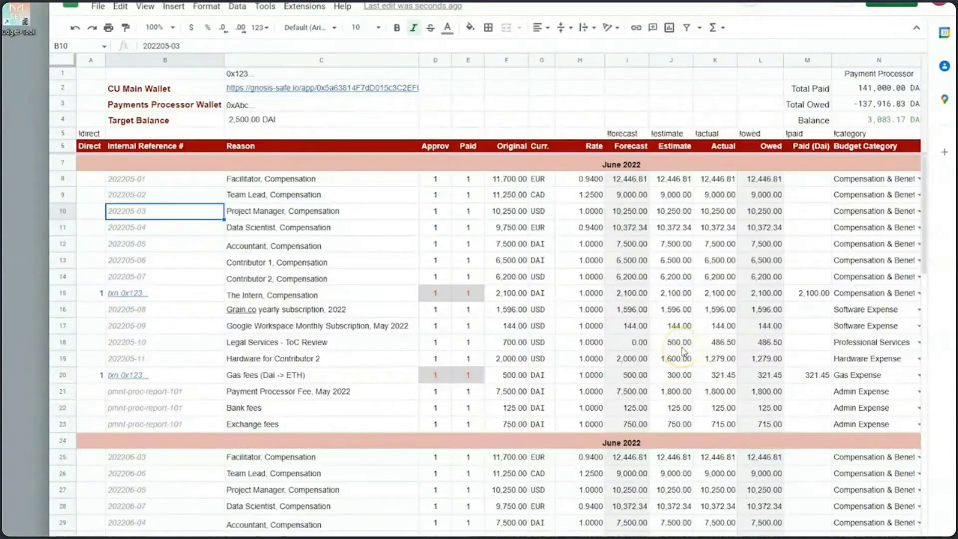
pyautogui.hotkey('alt', 'Tab')
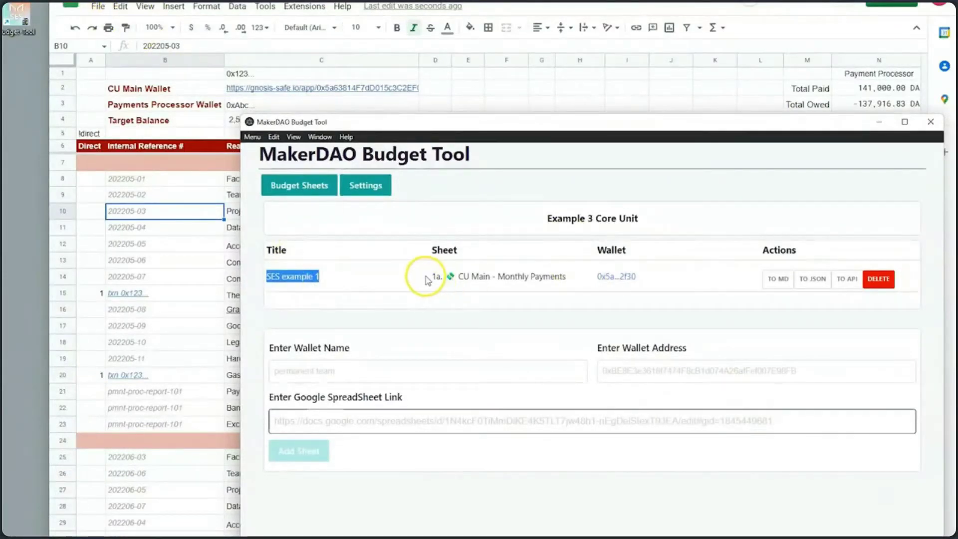
pyautogui.moveTo(427, 281); pyautogui.dragTo(569, 280)
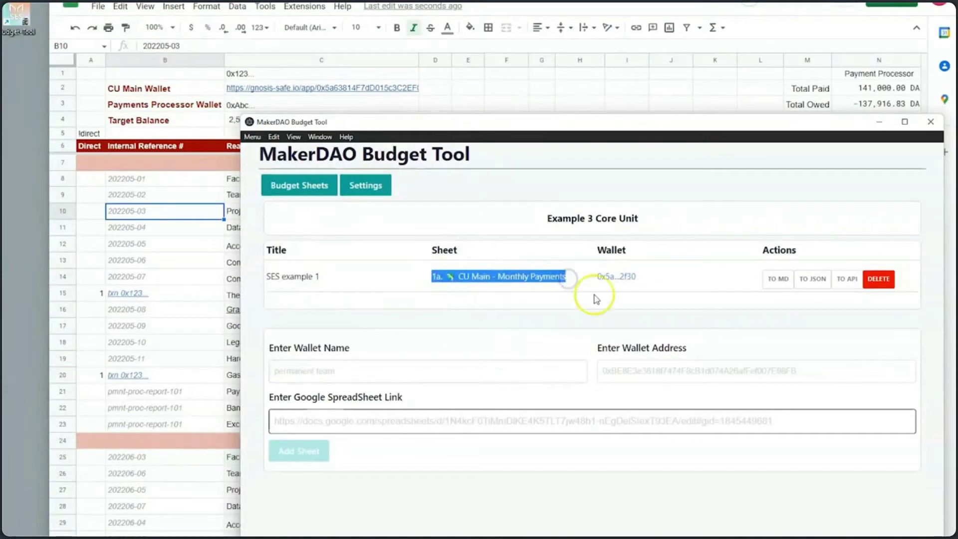
pyautogui.click(632, 297)
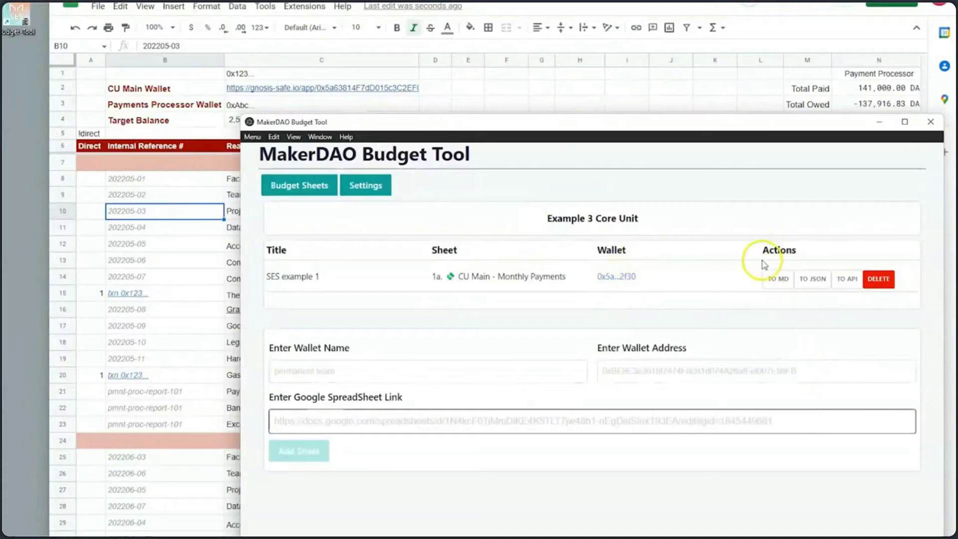
# Step: Generate the 2022-08 Markdown summary for SES example 1 and review its table and raw text
pyautogui.click(778, 291)
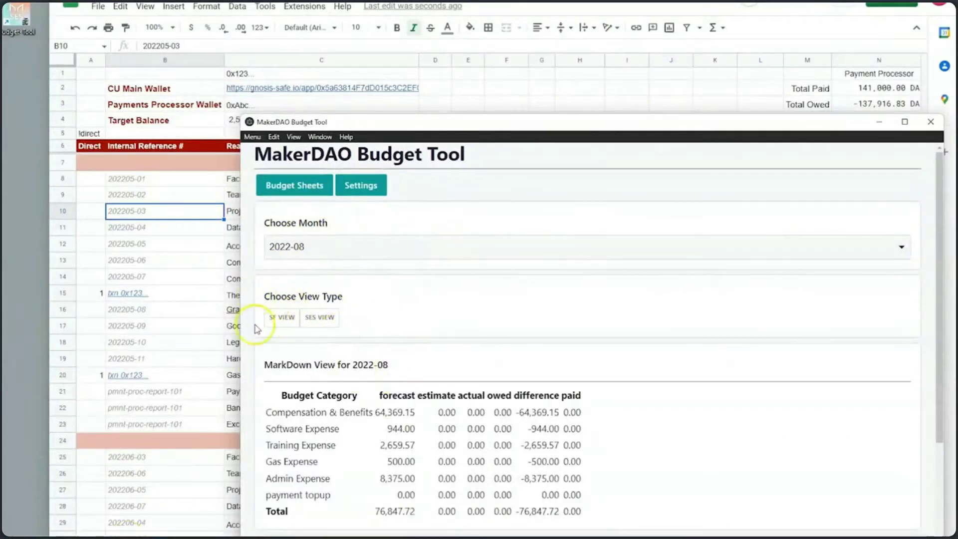
pyautogui.scroll(-1, 391, 393)
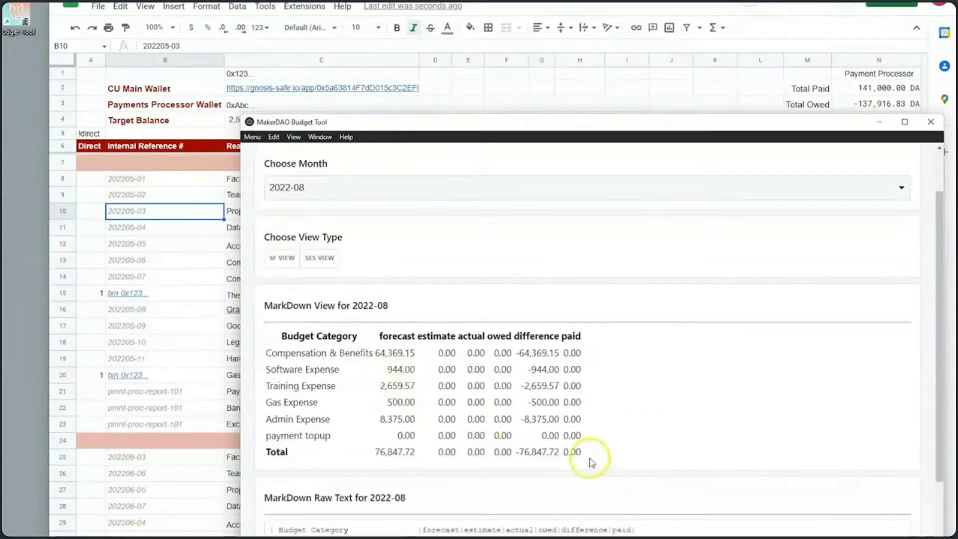
pyautogui.moveTo(254, 310); pyautogui.dragTo(272, 331)
pyautogui.click(598, 448)
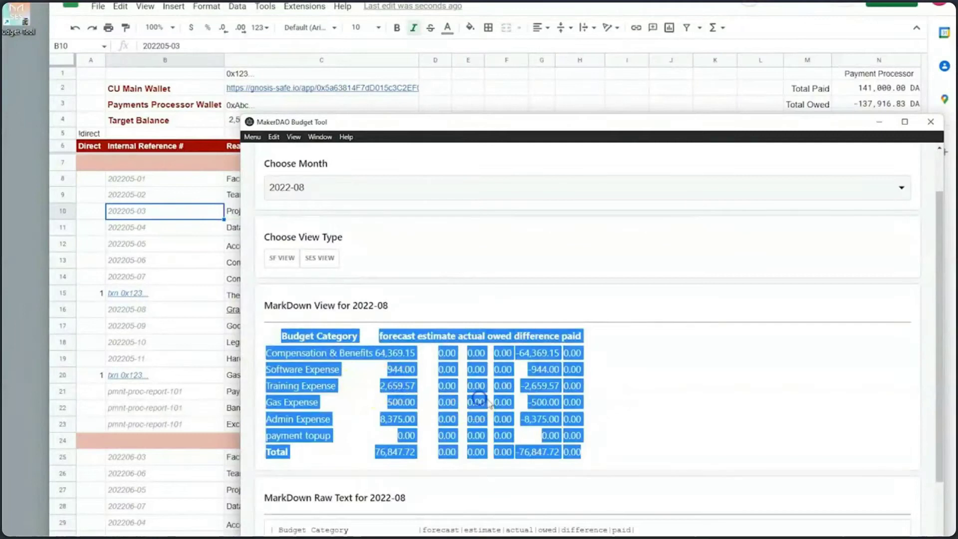
pyautogui.click(428, 374)
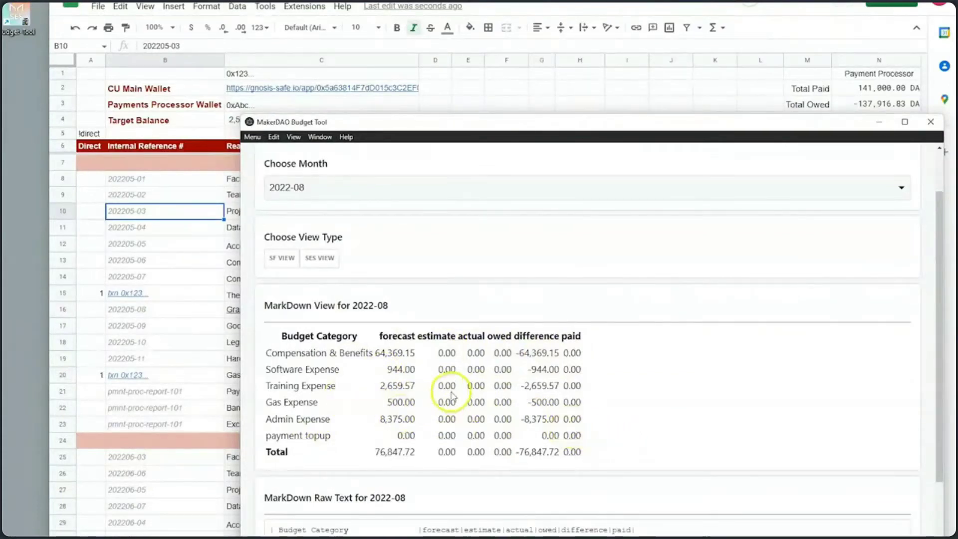
pyautogui.scroll(-3, 434, 385)
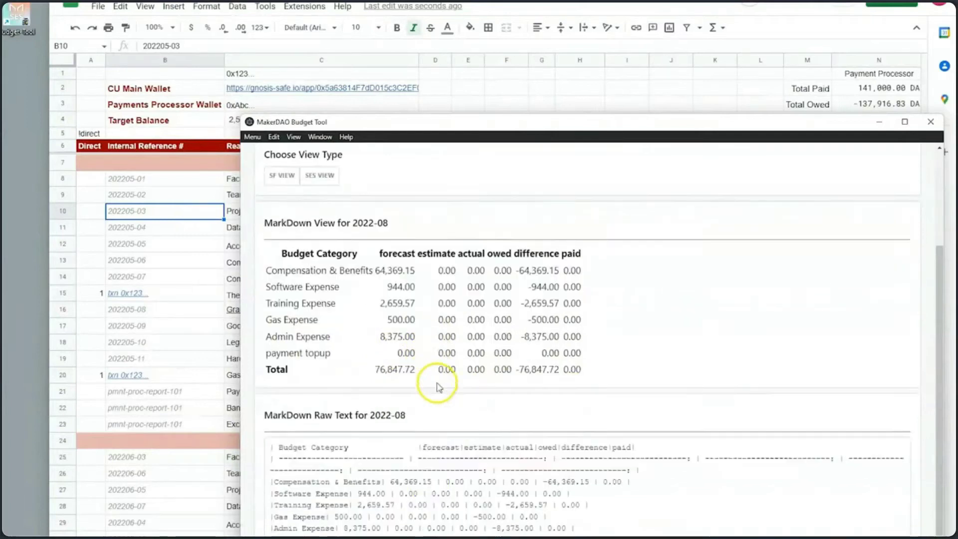
pyautogui.click(615, 512)
pyautogui.hotkey('ctrl', 'a')
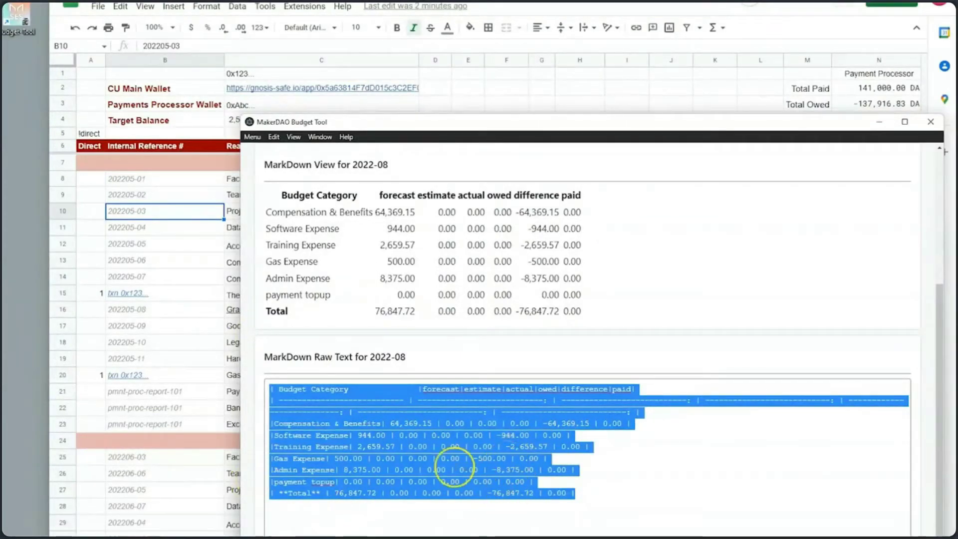
pyautogui.moveTo(412, 341); pyautogui.dragTo(421, 387)
pyautogui.scroll(5, 421, 399)
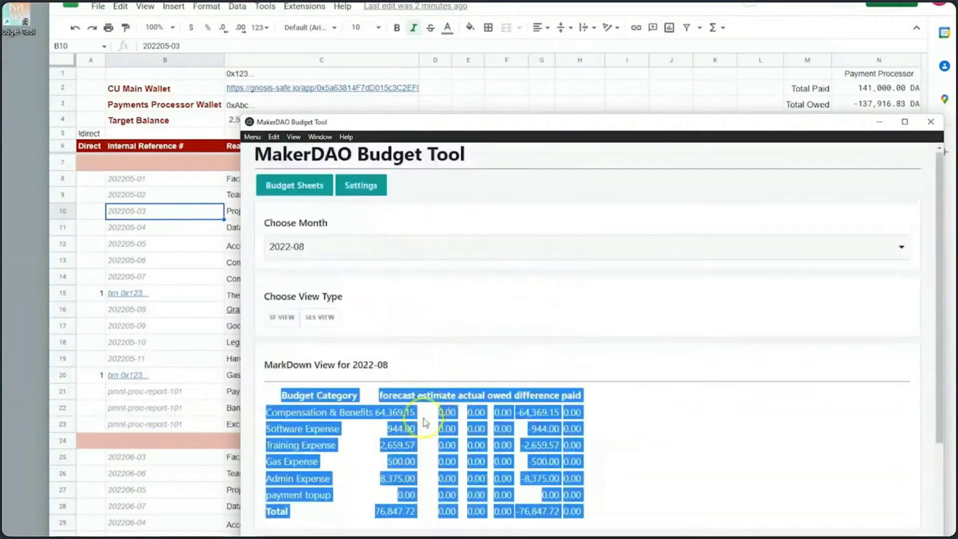
pyautogui.click(421, 424)
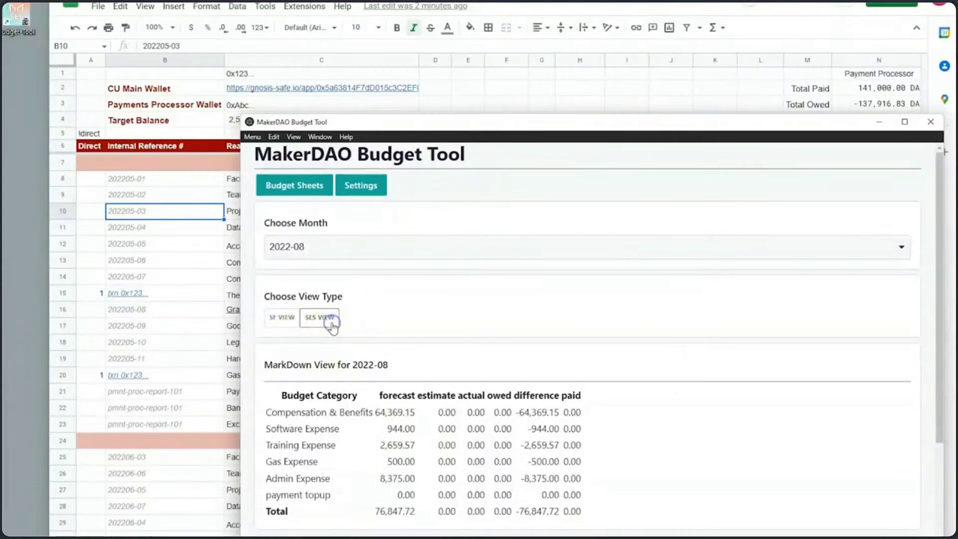
# Step: Switch the summary to SF view and look over the multi-month forecast columns
pyautogui.click(285, 324)
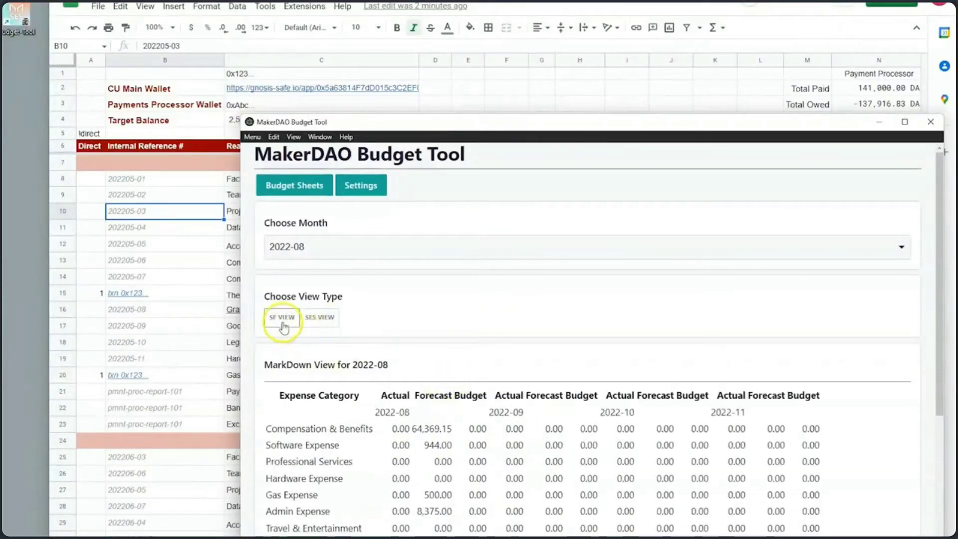
pyautogui.scroll(-1, 419, 379)
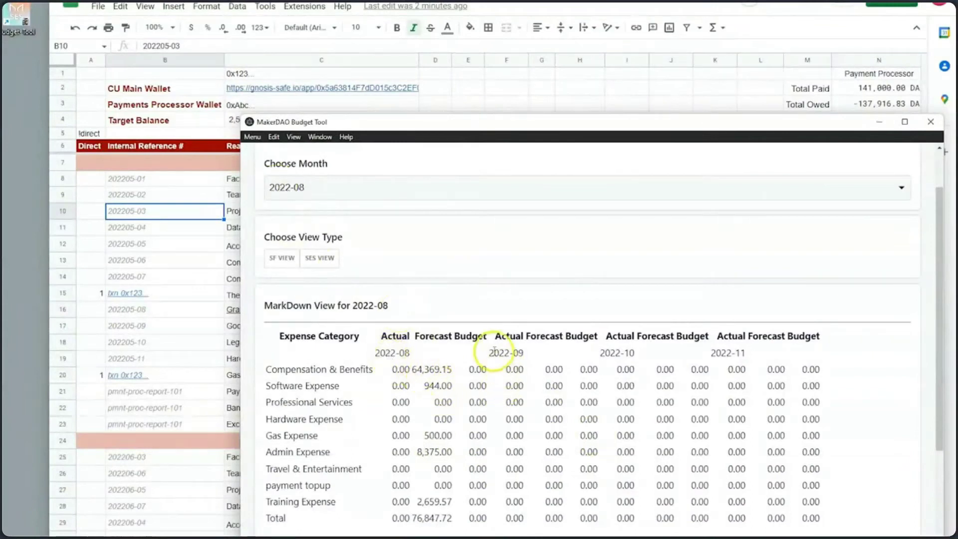
pyautogui.moveTo(494, 350); pyautogui.dragTo(774, 518)
pyautogui.click(830, 513)
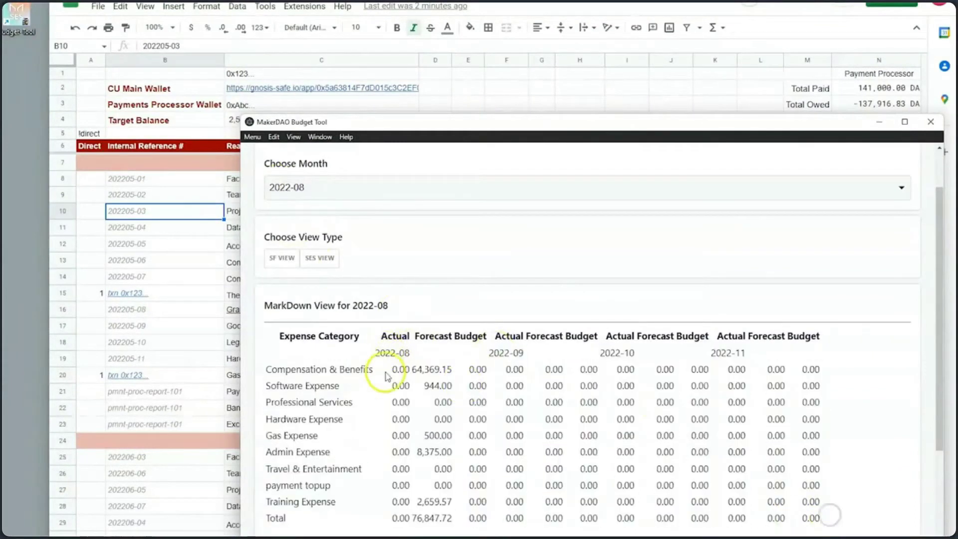
# Step: Start the summary from 2022-05 and pick out the 2022-07 Compensation, Travel and total forecasts
pyautogui.click(328, 188)
pyautogui.click(315, 205)
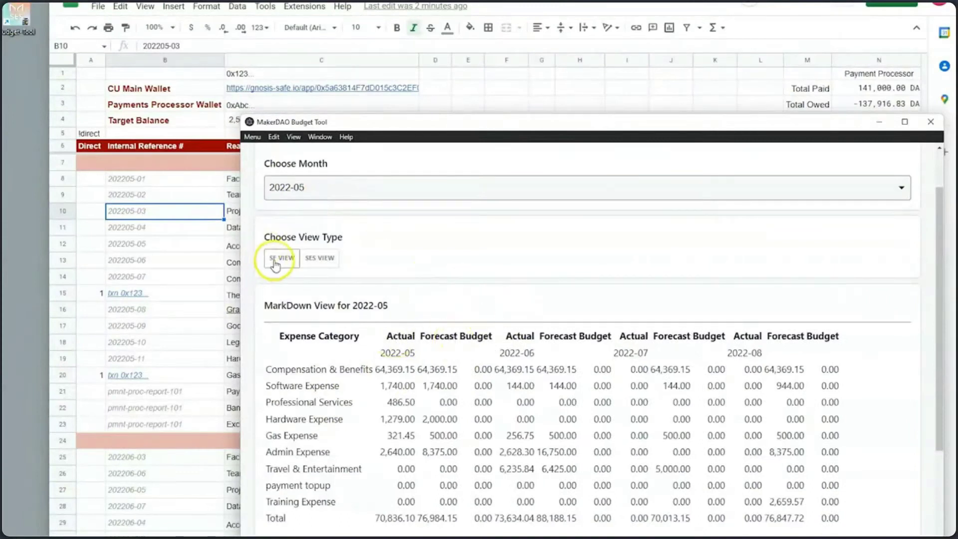
pyautogui.scroll(-1, 369, 325)
pyautogui.moveTo(383, 313); pyautogui.dragTo(349, 327)
pyautogui.click(439, 314)
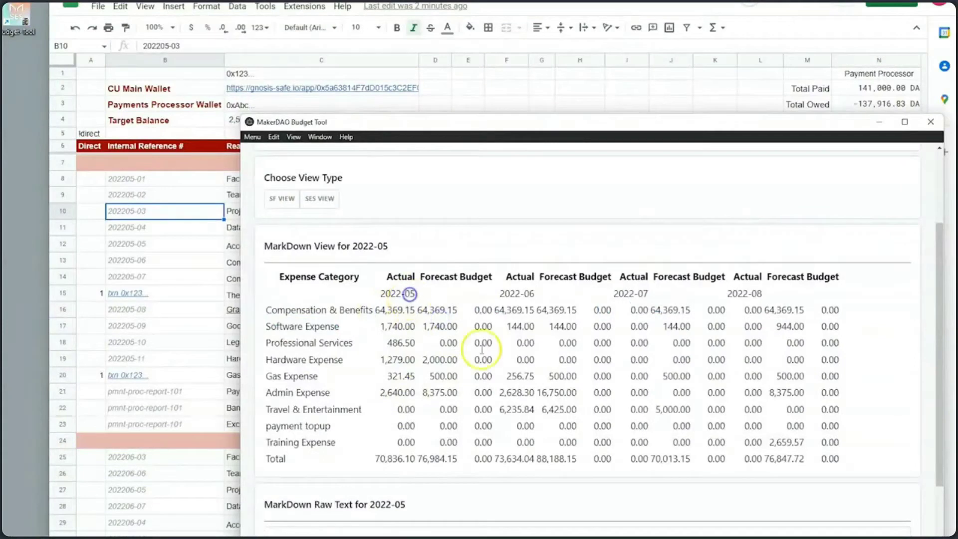
pyautogui.click(555, 341)
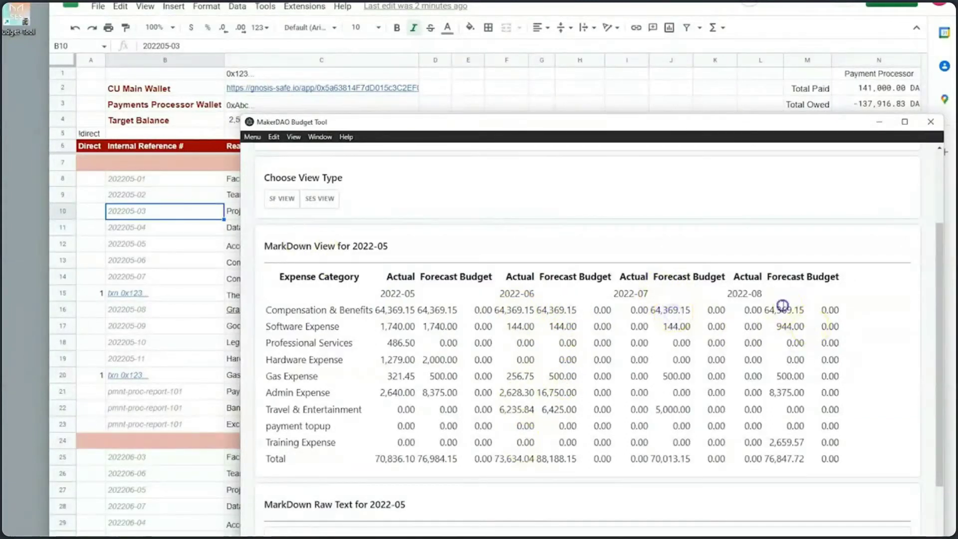
pyautogui.doubleClick(670, 309)
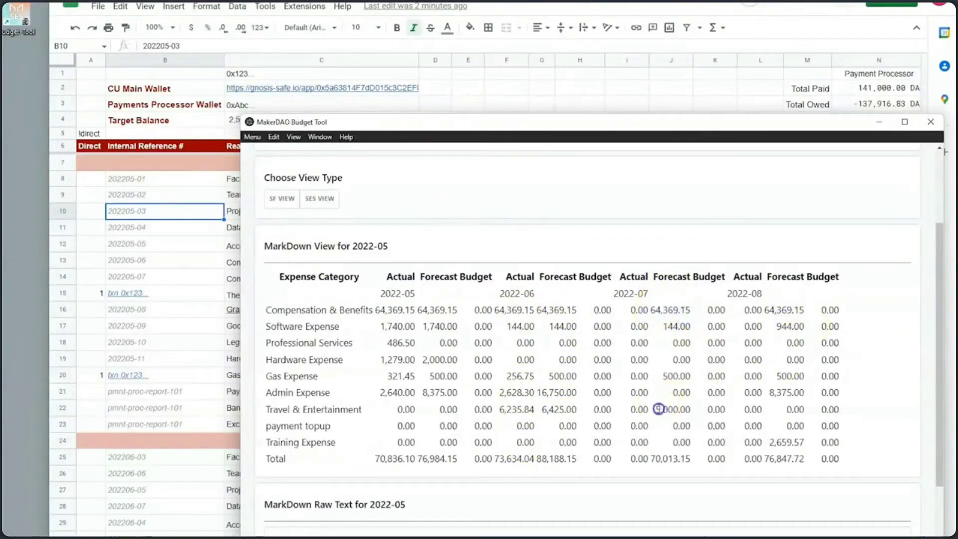
pyautogui.doubleClick(672, 409)
pyautogui.moveTo(655, 459); pyautogui.dragTo(694, 458)
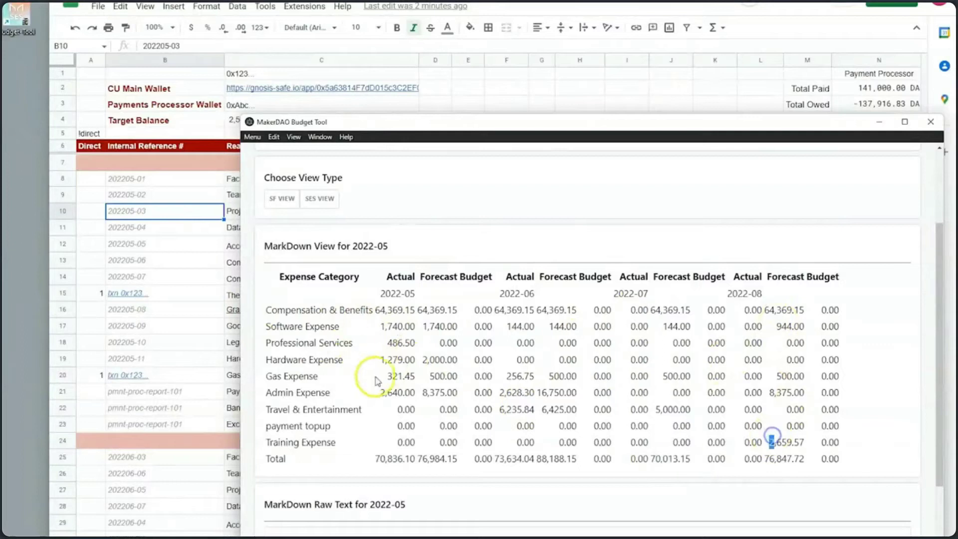
# Step: Step the summary through 2022-06, 2022-07 and 2022-08
pyautogui.scroll(3, 386, 379)
pyautogui.click(315, 249)
pyautogui.click(303, 276)
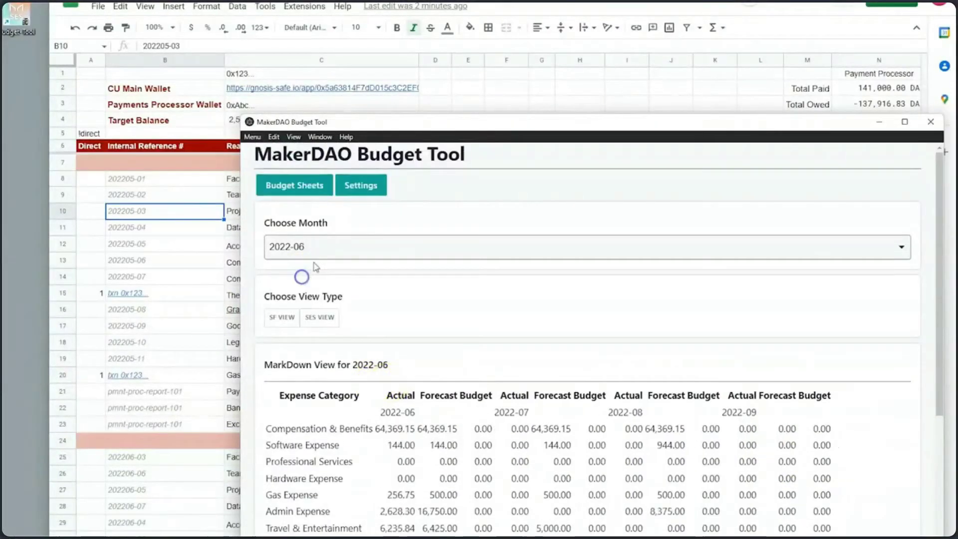
pyautogui.click(314, 252)
pyautogui.click(306, 290)
pyautogui.click(314, 249)
pyautogui.click(305, 302)
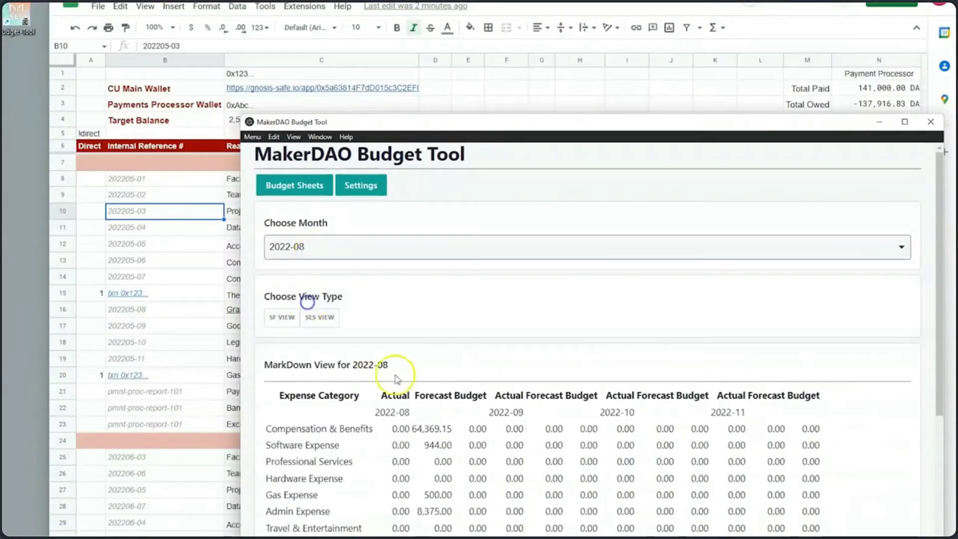
# Step: Toggle between SES and SF views, ending on the table grouped by expense category
pyautogui.scroll(-3, 414, 378)
pyautogui.scroll(2, 415, 378)
pyautogui.click(321, 200)
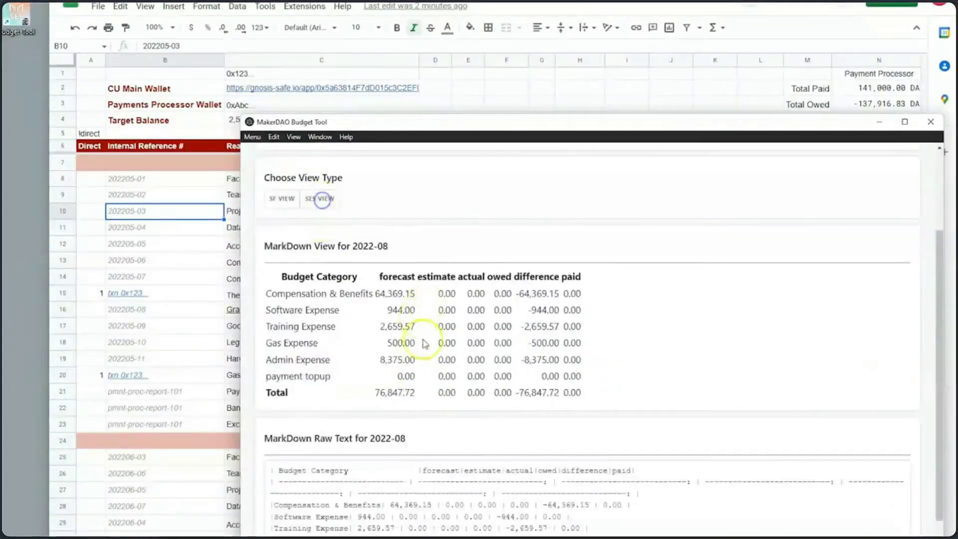
pyautogui.scroll(3, 294, 334)
pyautogui.click(293, 327)
pyautogui.click(329, 321)
pyautogui.scroll(-2, 394, 367)
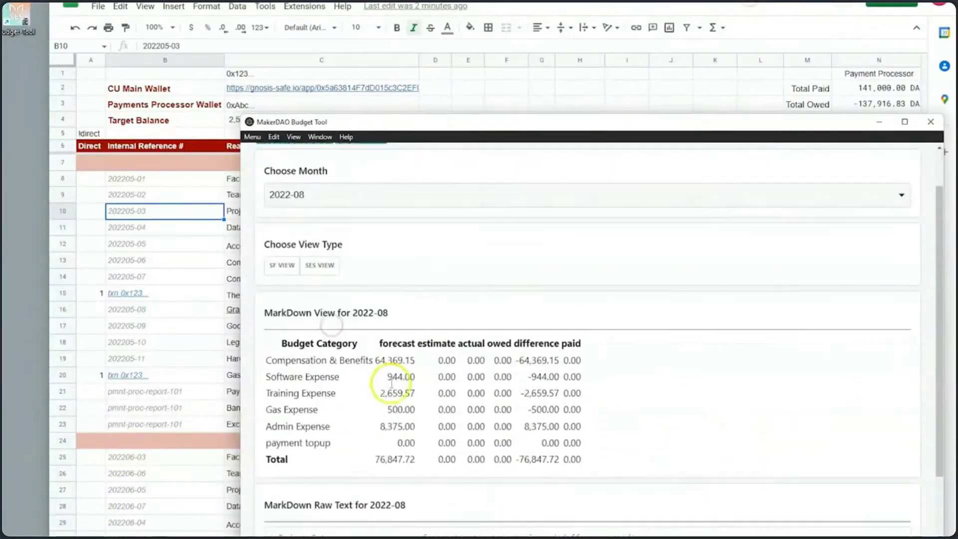
pyautogui.click(279, 260)
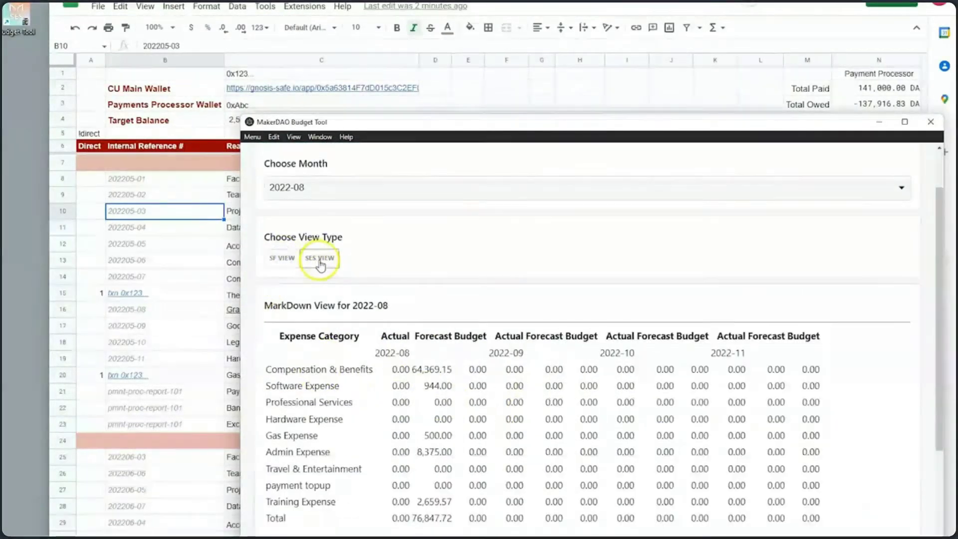
pyautogui.click(320, 259)
pyautogui.click(283, 260)
pyautogui.scroll(3, 363, 306)
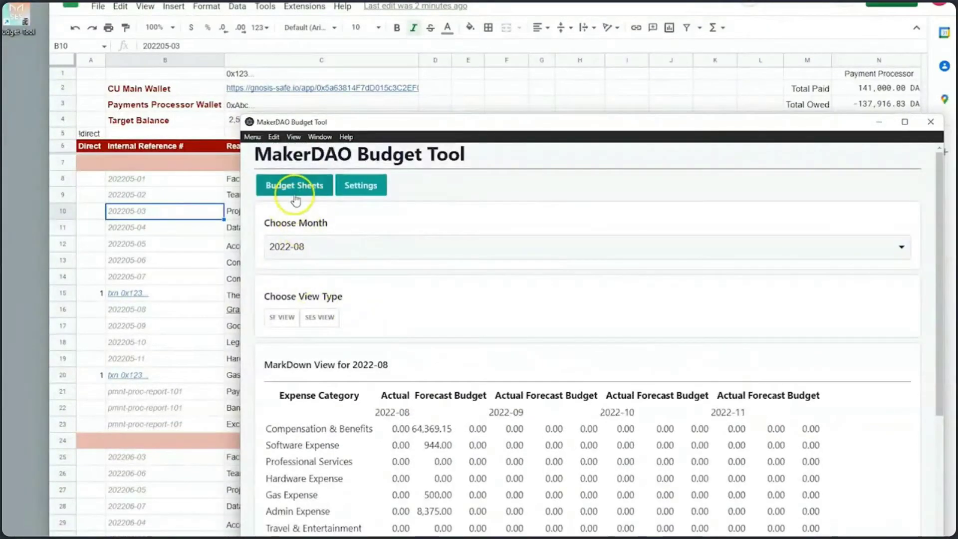
# Step: Open the sheet's JSON view and display the 2022-05 data
pyautogui.click(295, 194)
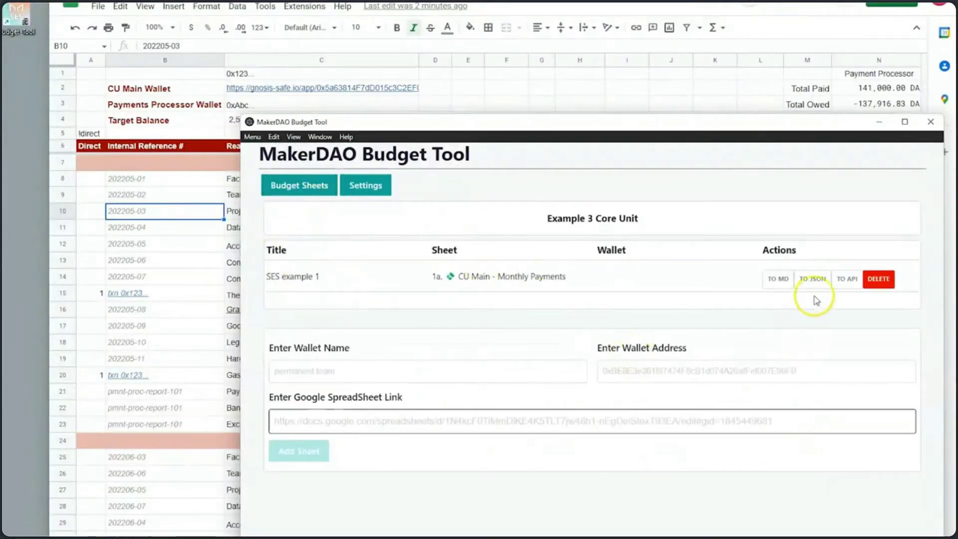
pyautogui.click(813, 280)
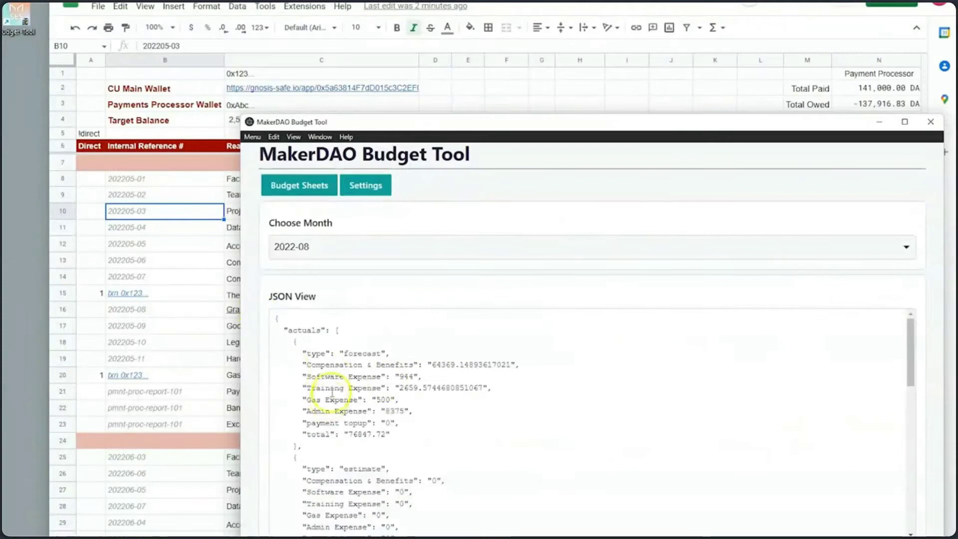
pyautogui.scroll(-3, 374, 394)
pyautogui.scroll(3, 369, 397)
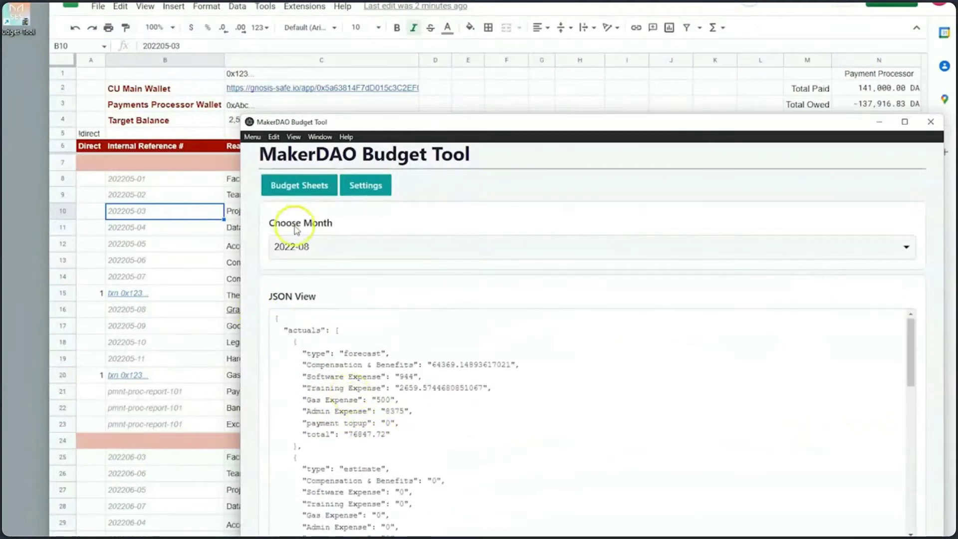
pyautogui.click(295, 246)
pyautogui.click(295, 266)
pyautogui.scroll(-5, 388, 407)
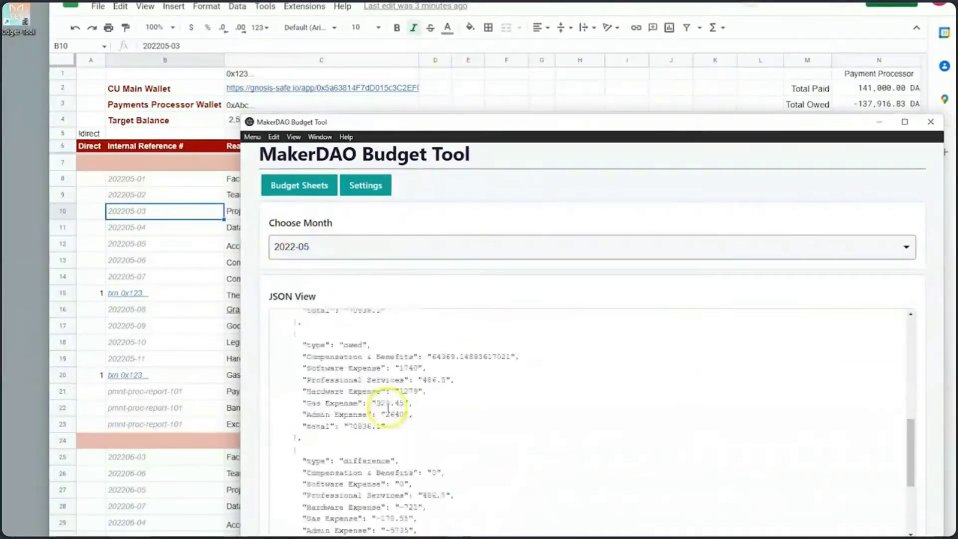
pyautogui.scroll(-3, 388, 429)
pyautogui.scroll(10, 369, 399)
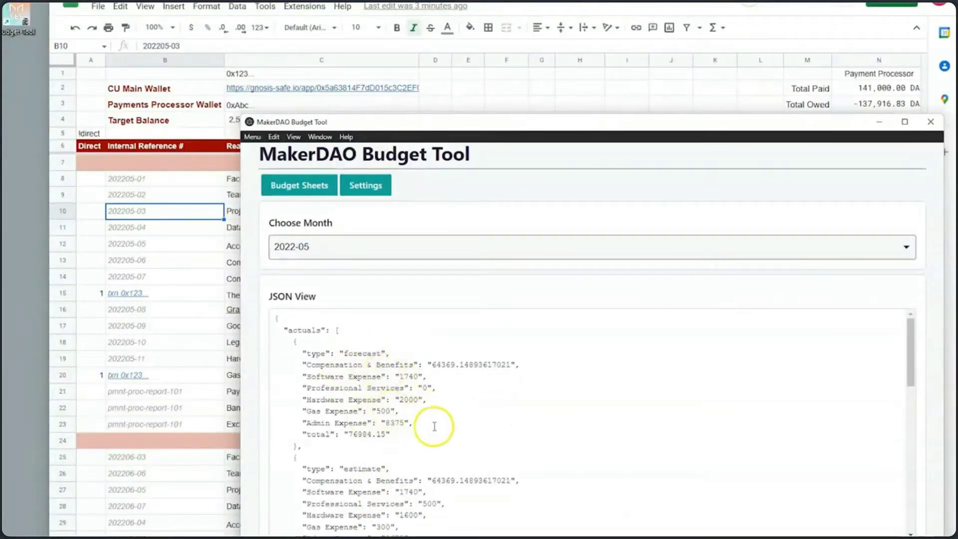
pyautogui.scroll(-4, 394, 382)
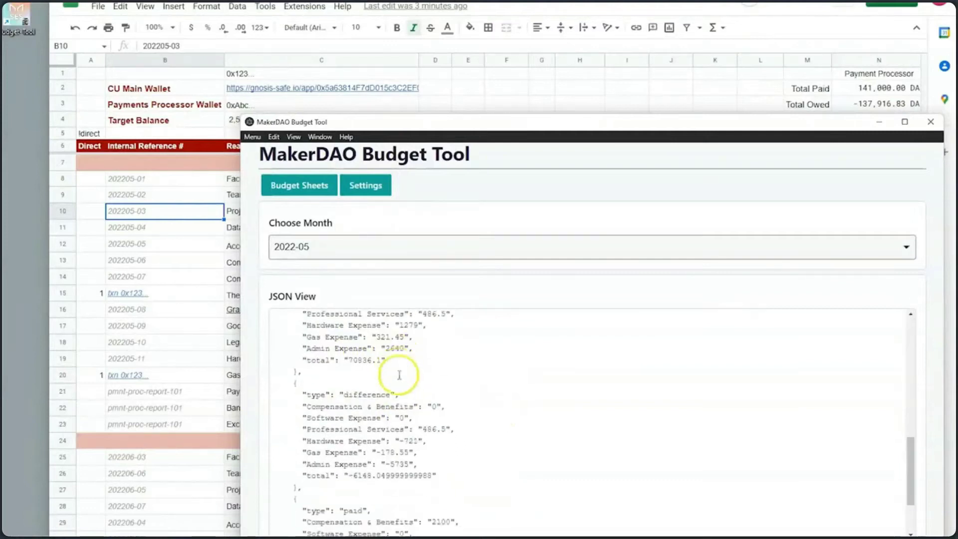
pyautogui.scroll(5, 409, 384)
# Step: Review the JSON for 2022-06 and 2022-07, then return to 2022-05
pyautogui.click(286, 244)
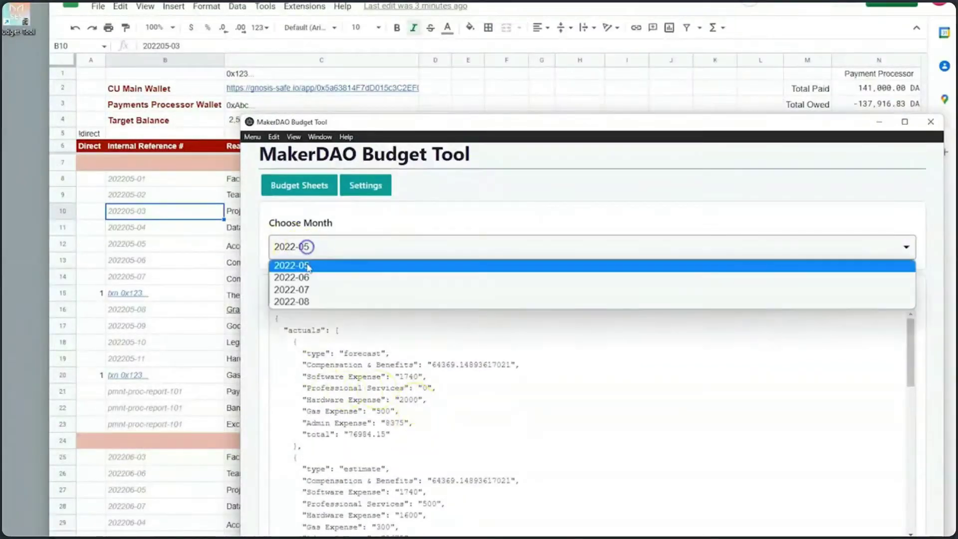
pyautogui.click(305, 278)
pyautogui.click(312, 246)
pyautogui.click(304, 291)
pyautogui.click(313, 246)
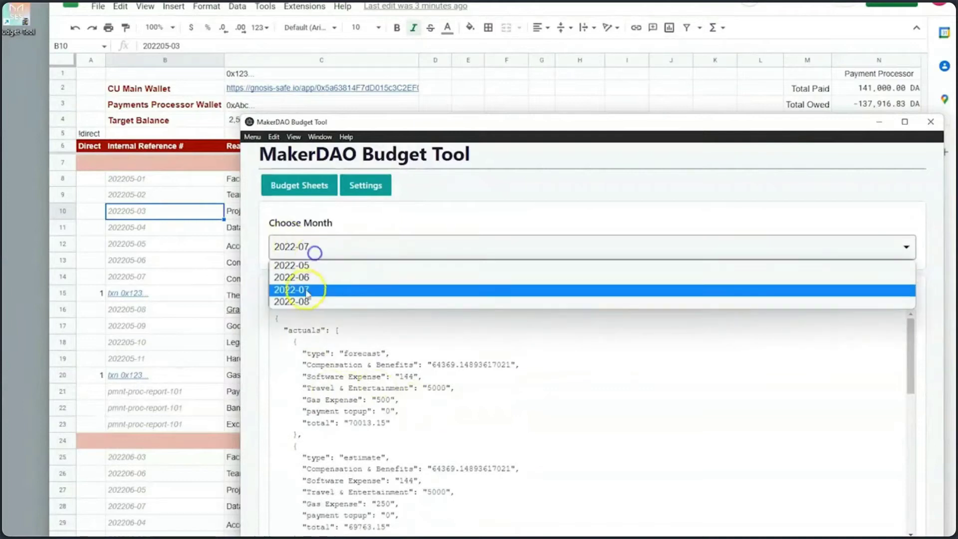
pyautogui.click(310, 278)
pyautogui.click(309, 247)
pyautogui.click(311, 266)
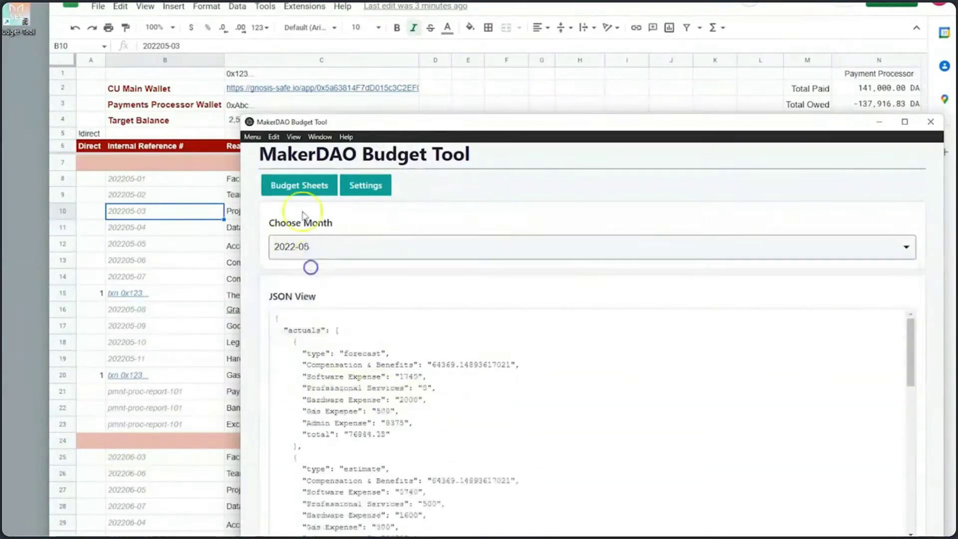
# Step: Reopen SES example 1 as a MarkDown table in SF view, then go back to Budget Sheets
pyautogui.click(309, 186)
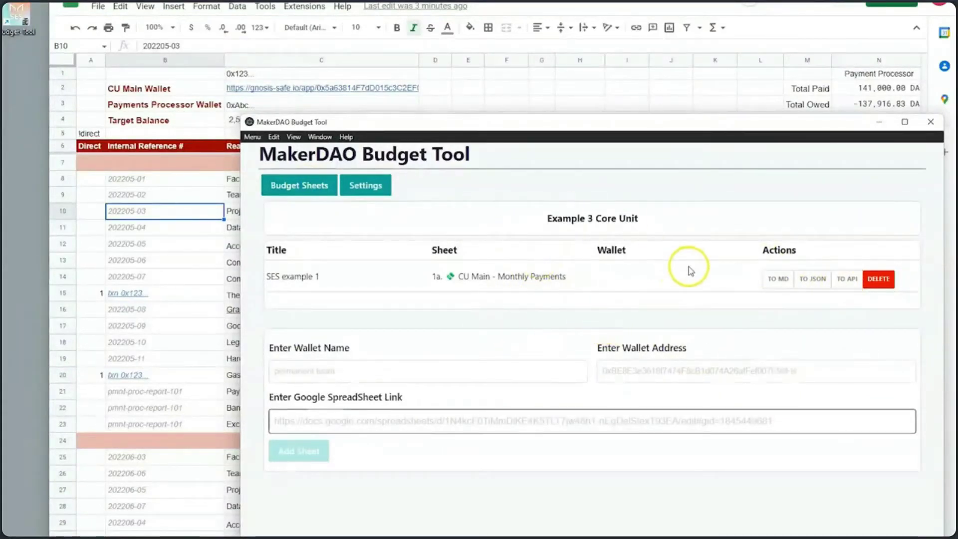
pyautogui.click(777, 278)
pyautogui.scroll(-1, 688, 309)
pyautogui.moveTo(605, 400); pyautogui.dragTo(313, 274)
pyautogui.click(280, 198)
pyautogui.click(830, 460)
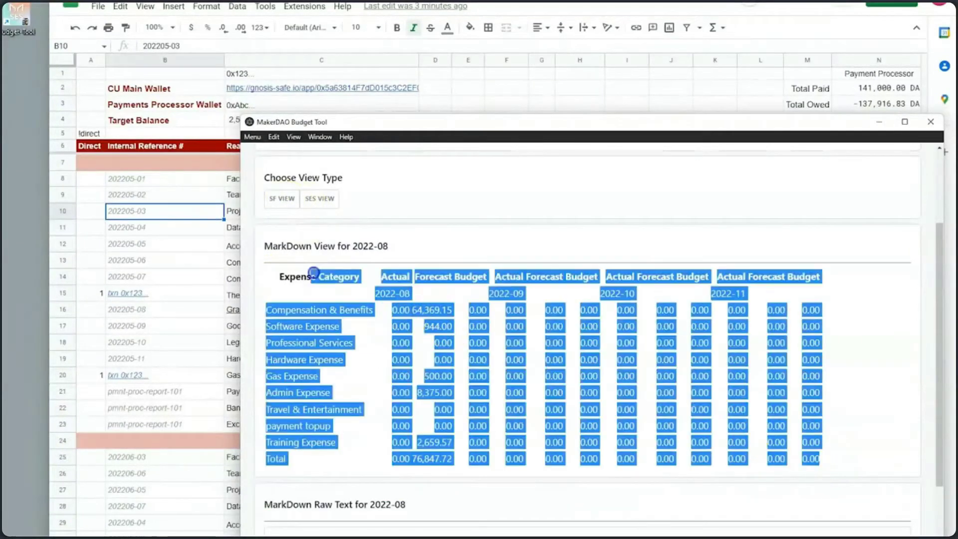
pyautogui.click(428, 342)
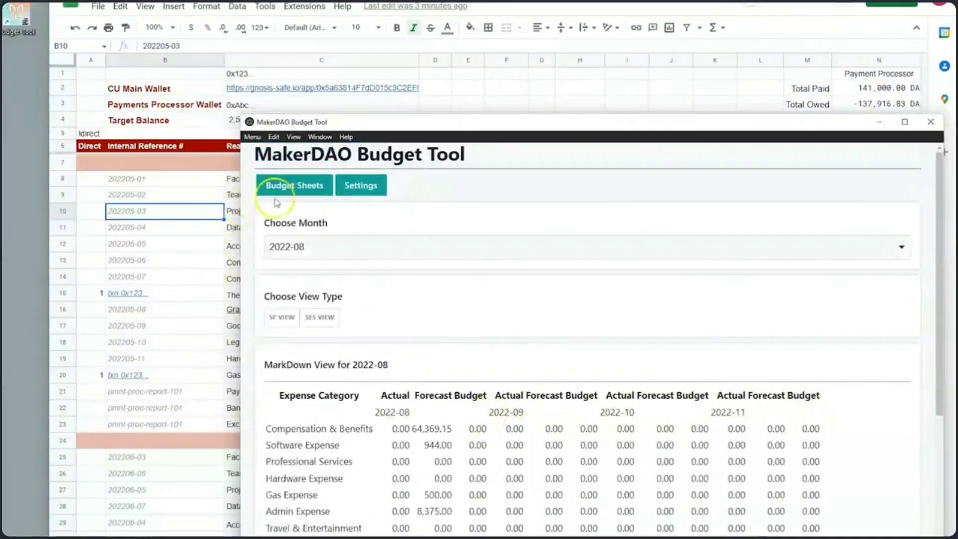
pyautogui.click(282, 191)
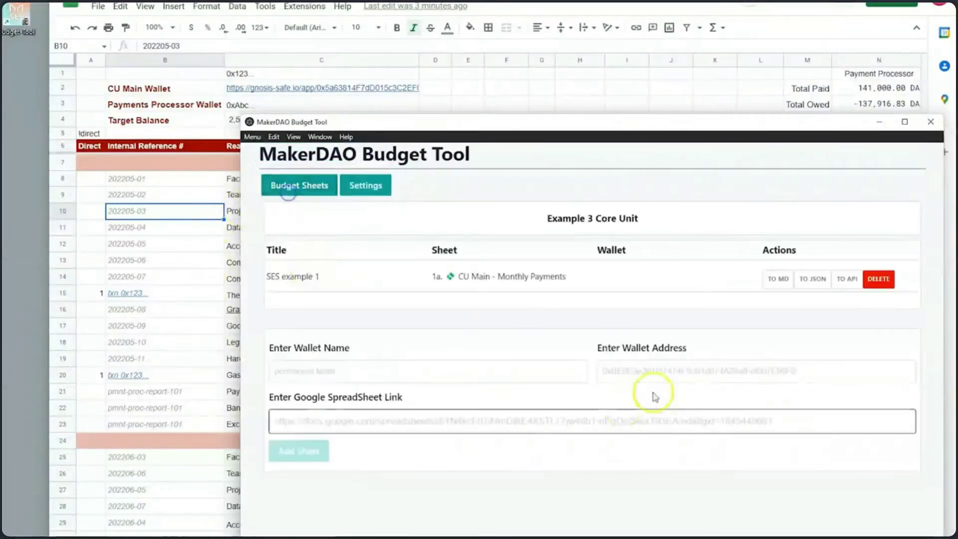
# Step: Upload the 2022-05 actuals and forecasts to the dashboard API until it shows up to date
pyautogui.click(846, 279)
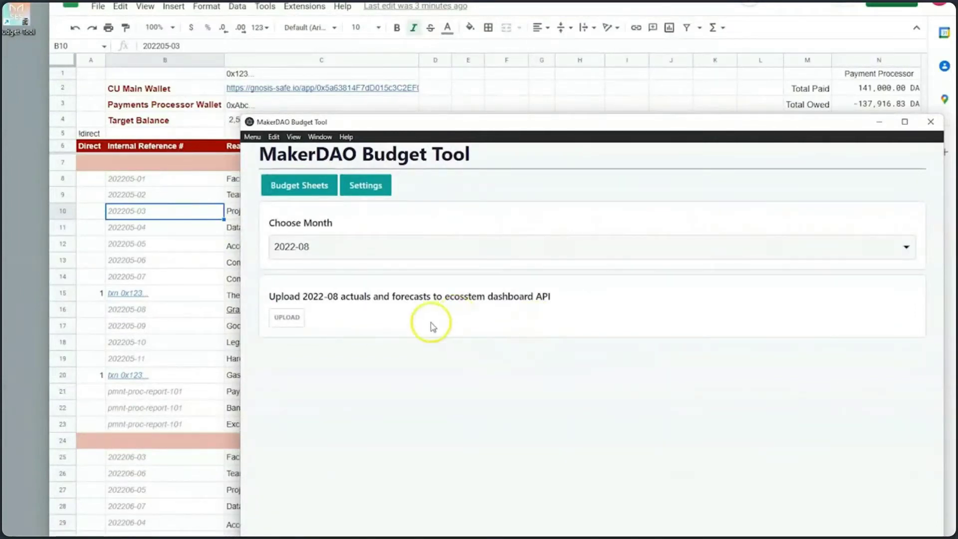
pyautogui.click(323, 255)
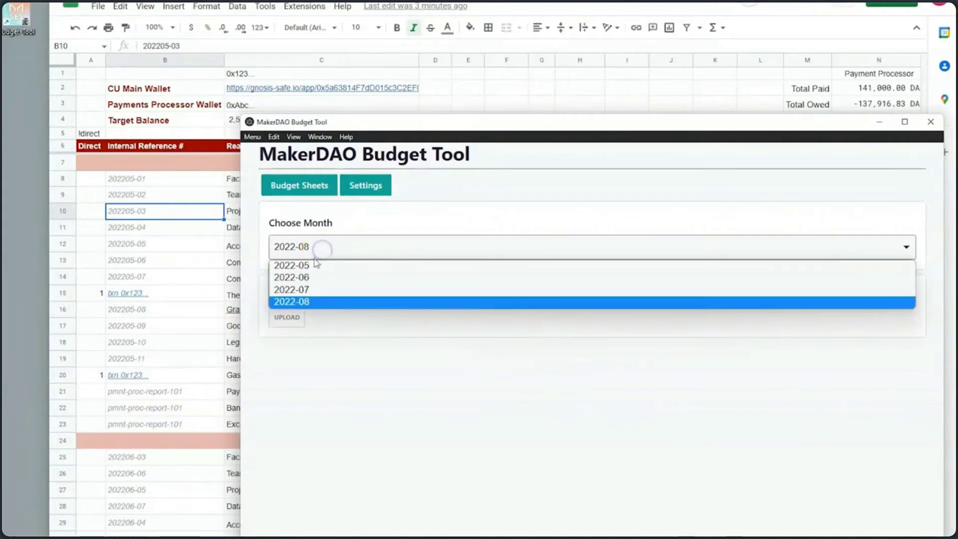
pyautogui.click(313, 266)
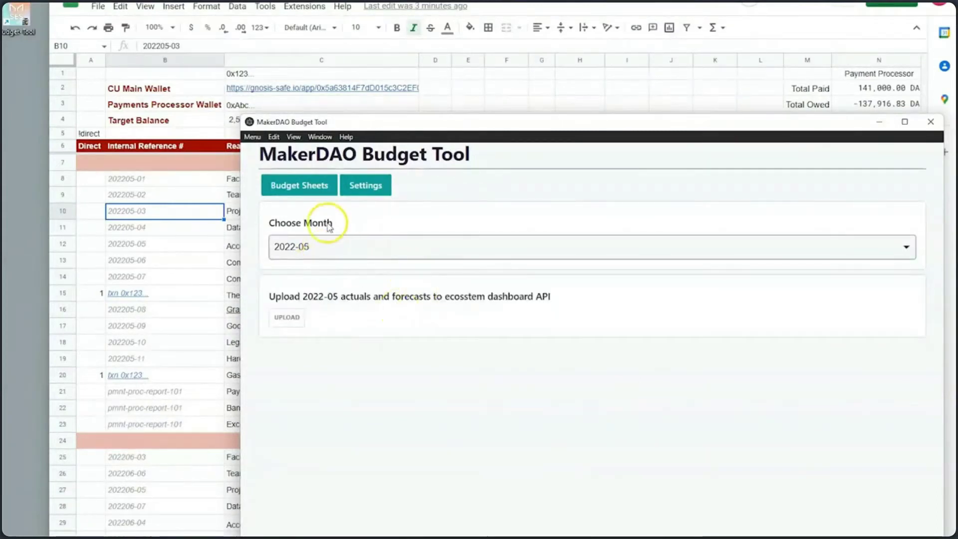
pyautogui.click(290, 322)
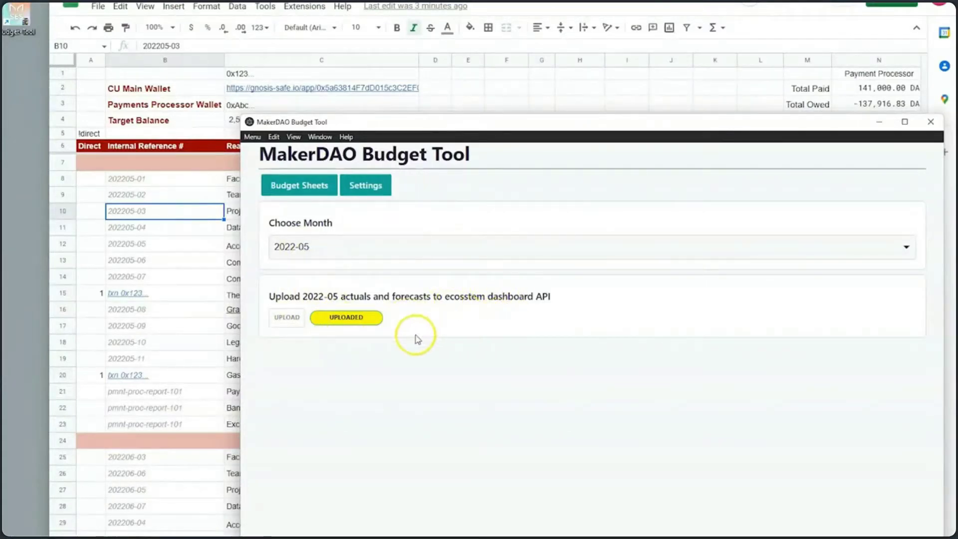
pyautogui.click(287, 320)
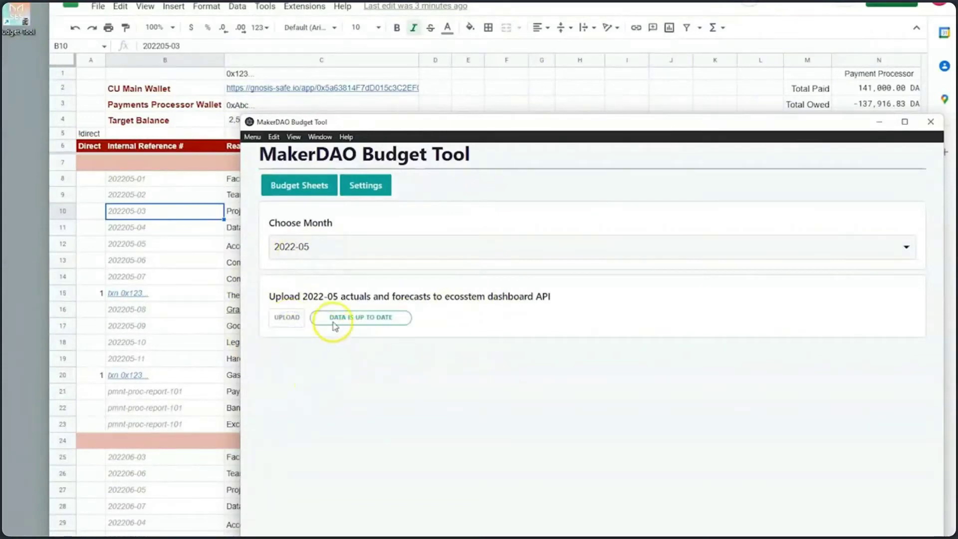
pyautogui.click(412, 332)
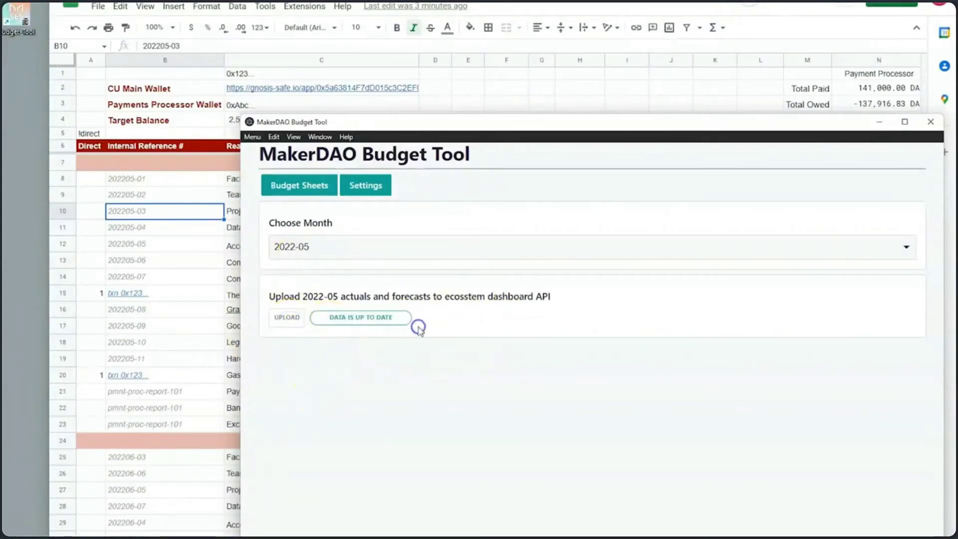
# Step: Upload the 2022-06 actuals and forecasts and confirm they are up to date
pyautogui.click(292, 250)
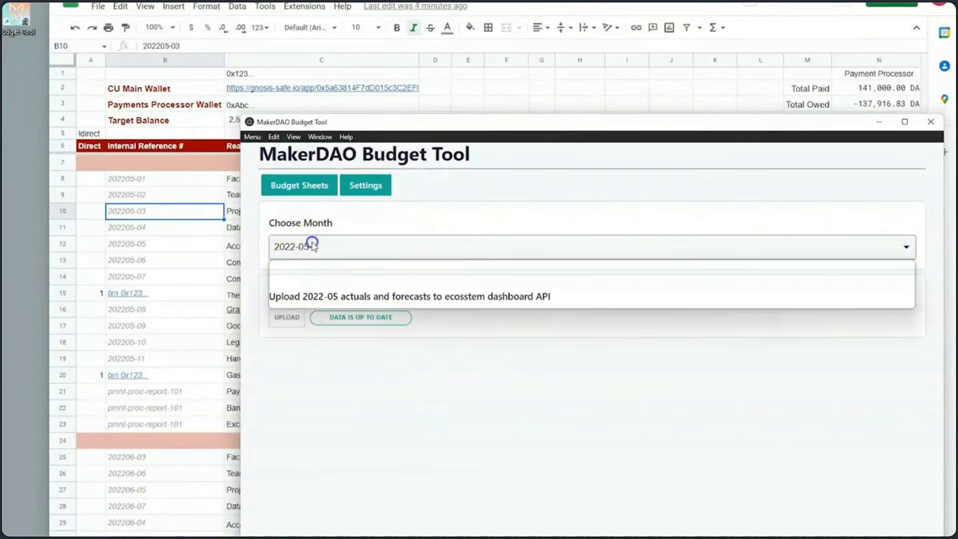
pyautogui.click(308, 274)
pyautogui.click(285, 320)
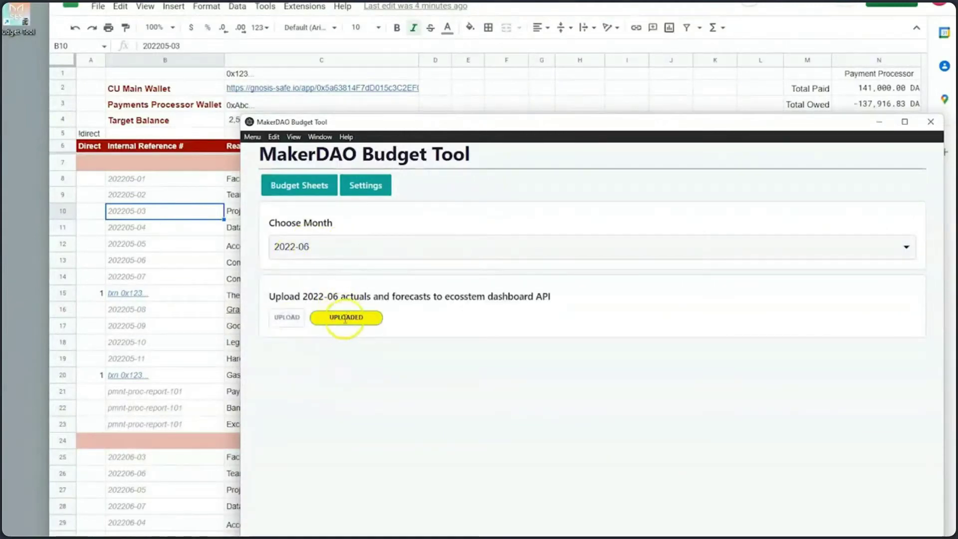
pyautogui.click(285, 321)
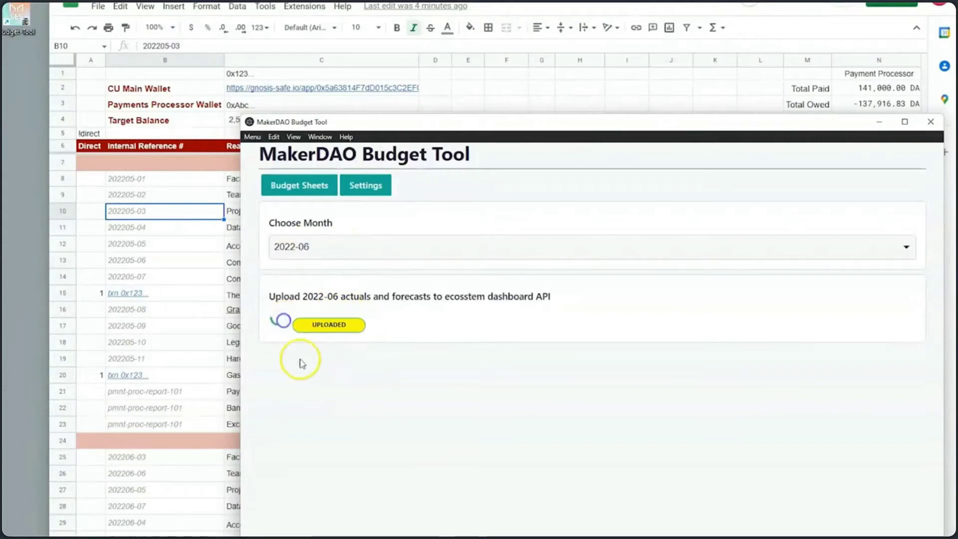
# Step: Upload the 2022-07 actuals and forecasts to the dashboard API
pyautogui.click(293, 249)
pyautogui.click(306, 285)
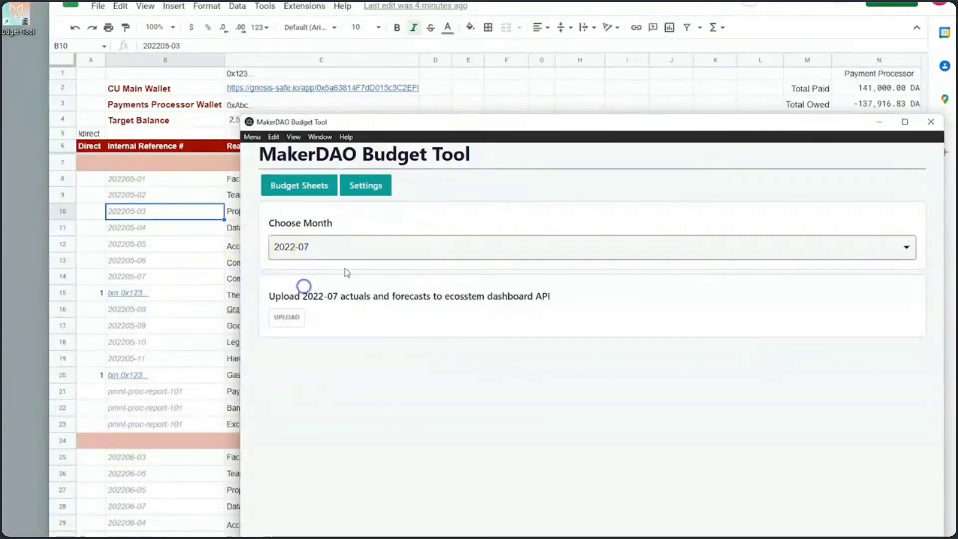
pyautogui.click(292, 320)
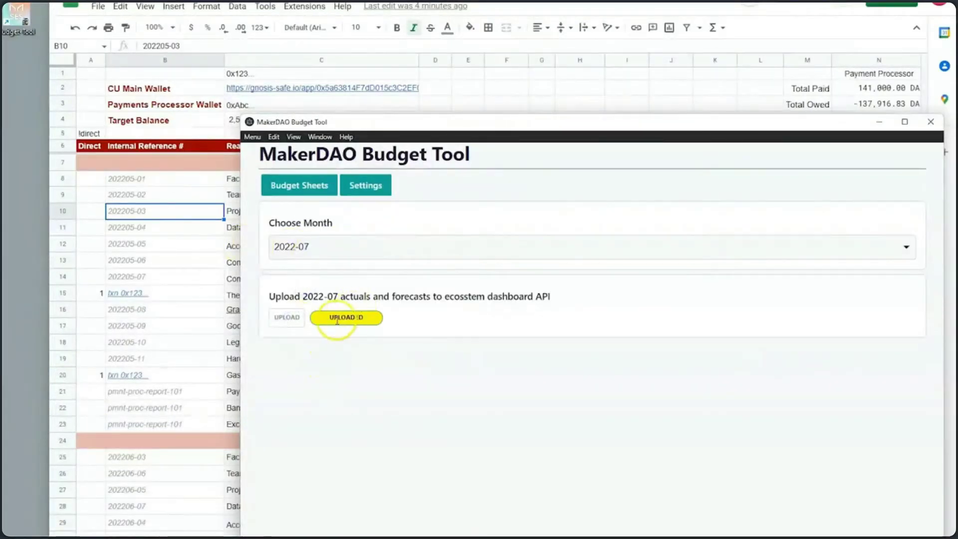
pyautogui.click(294, 319)
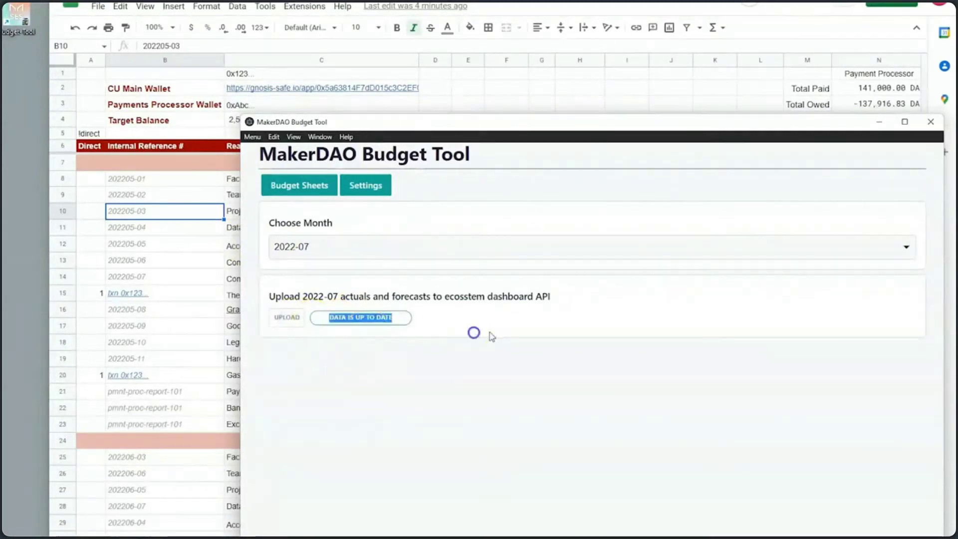
# Step: Upload 2022-08 actuals and forecasts and confirm the DATA IS UP TO DATE message
pyautogui.click(327, 248)
pyautogui.click(316, 300)
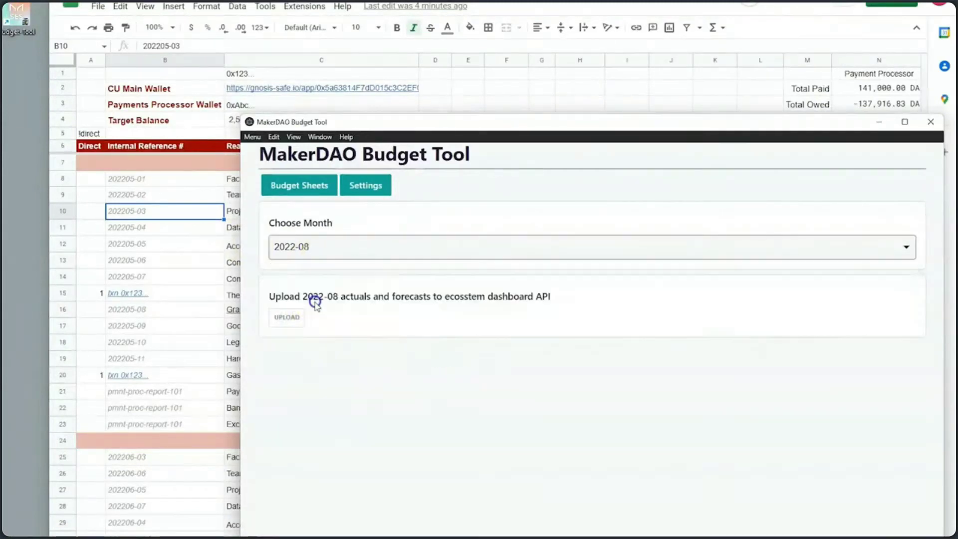
pyautogui.click(287, 318)
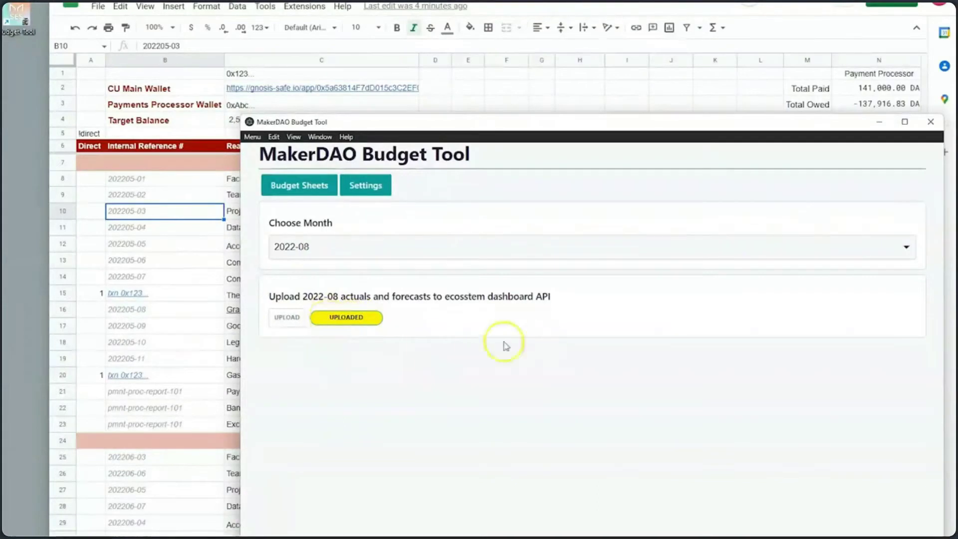
pyautogui.click(288, 319)
pyautogui.moveTo(329, 325); pyautogui.dragTo(436, 342)
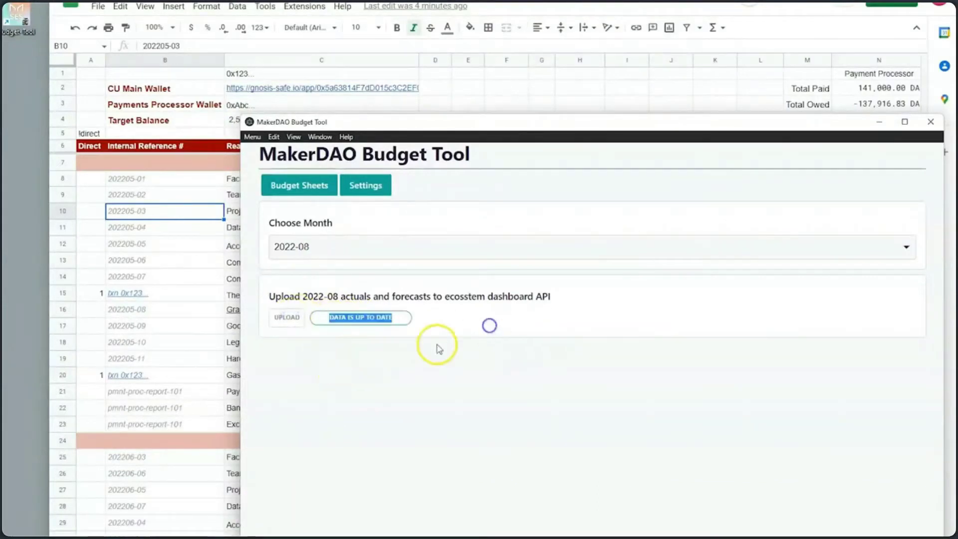
pyautogui.click(426, 352)
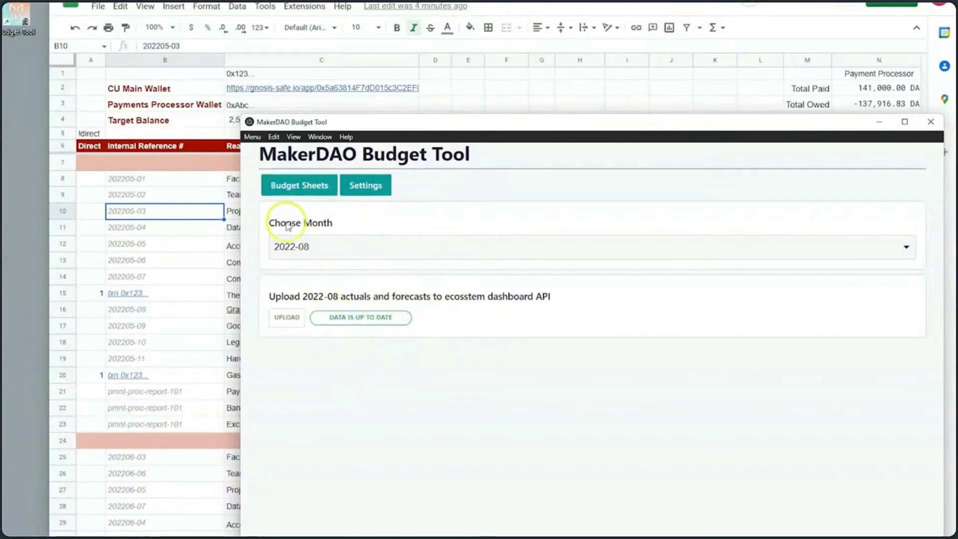
# Step: Review the 2022-08 sheet's markdown budget summary in SF view, then return to Budget Sheets
pyautogui.click(280, 186)
pyautogui.click(773, 286)
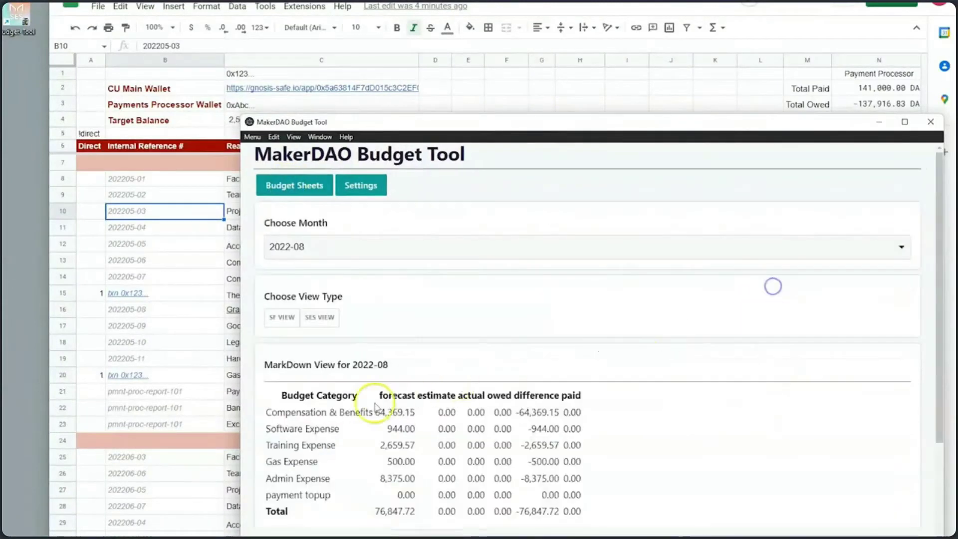
pyautogui.moveTo(374, 406); pyautogui.dragTo(589, 510)
pyautogui.click(589, 510)
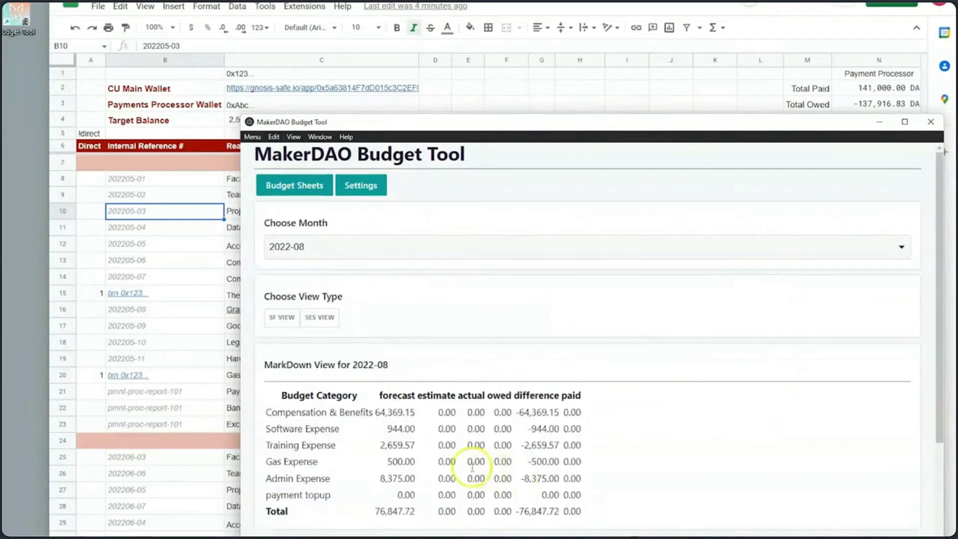
pyautogui.click(279, 317)
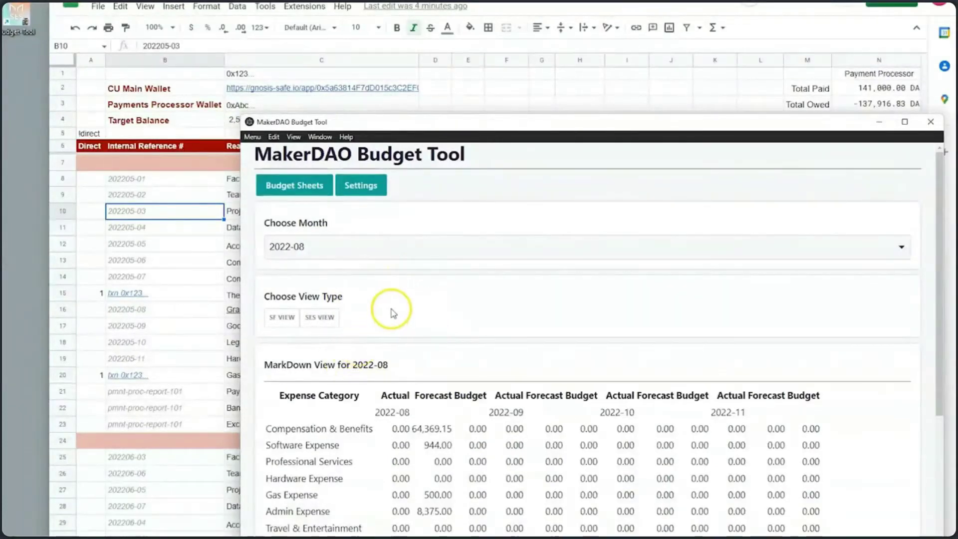
pyautogui.click(282, 191)
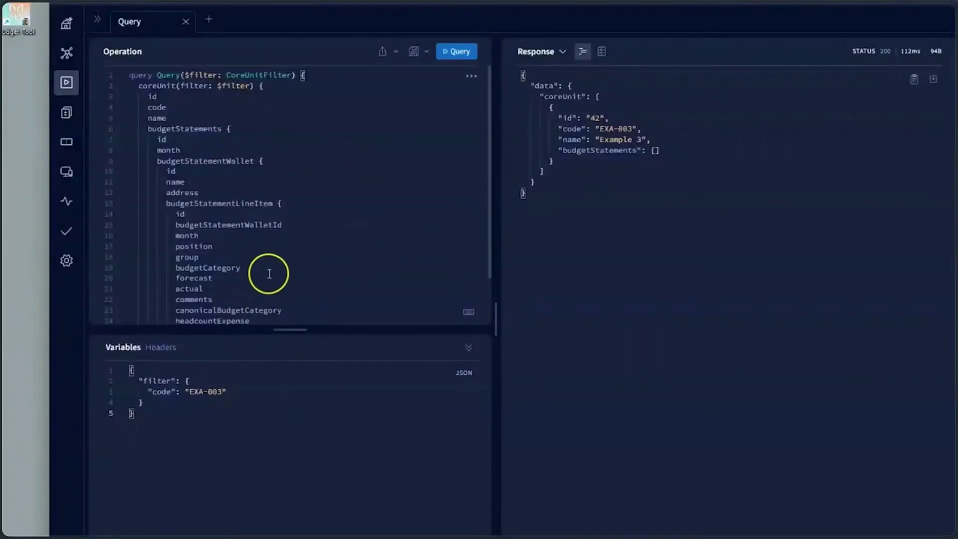
# Step: Run the coreUnit query for EXA-003 and inspect line item 310's fields and budgetCategory keys
pyautogui.click(227, 396)
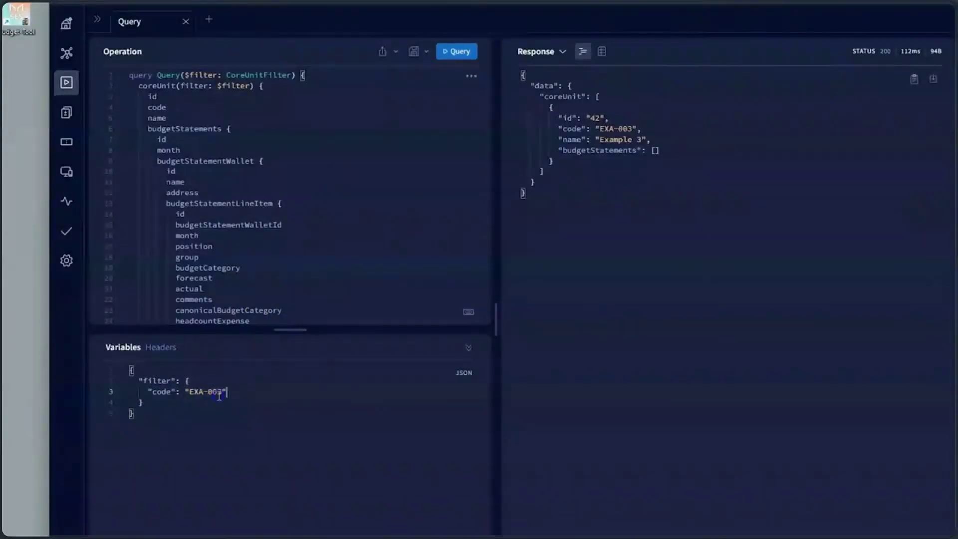
pyautogui.click(460, 53)
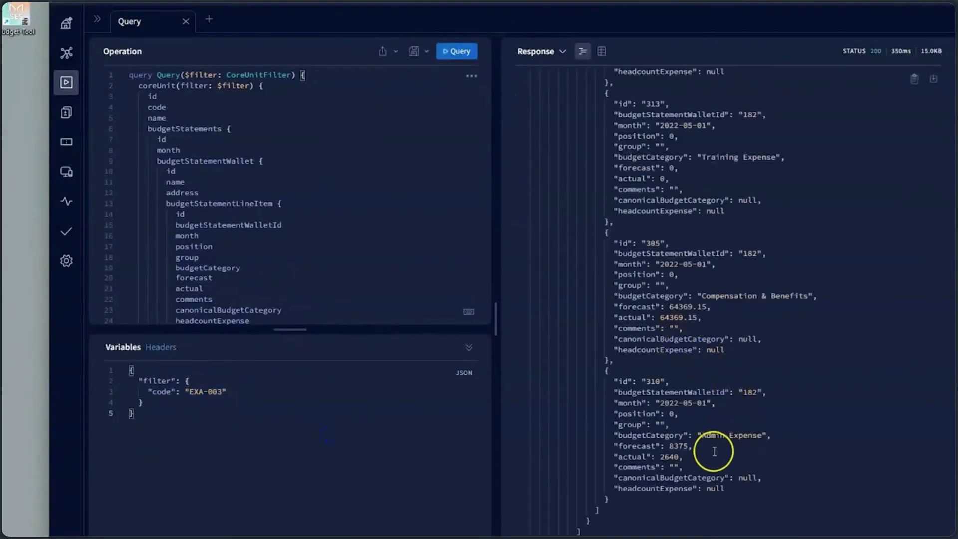
pyautogui.scroll(7, 664, 481)
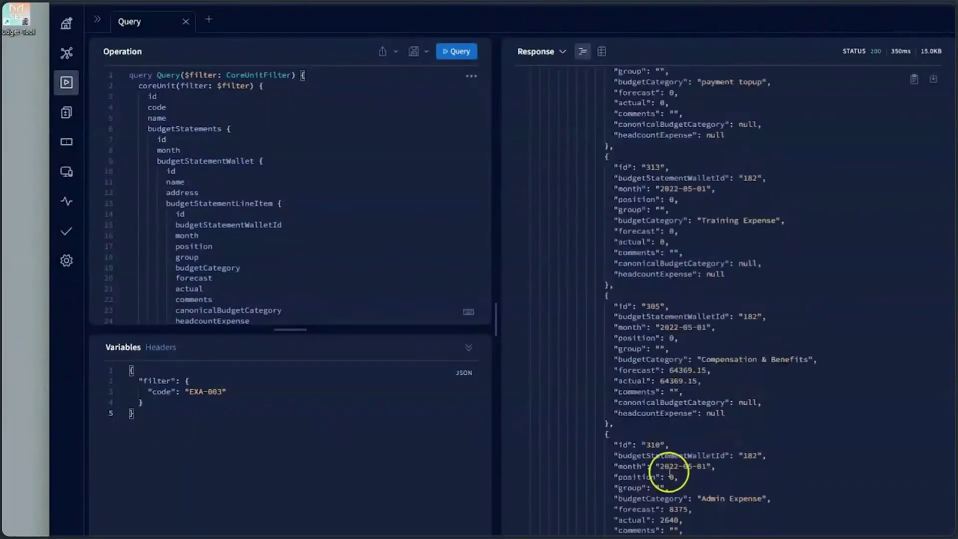
pyautogui.scroll(-7, 693, 476)
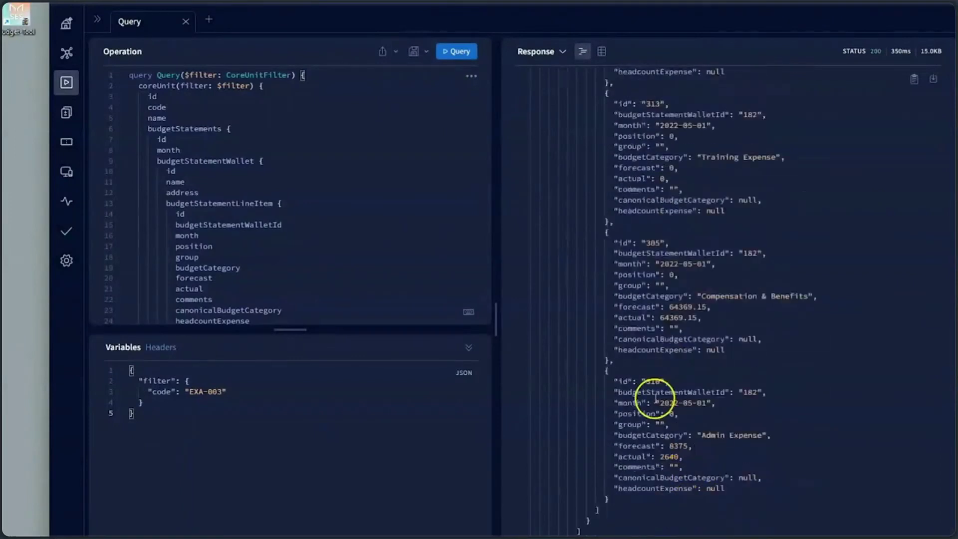
pyautogui.moveTo(611, 380); pyautogui.dragTo(743, 488)
pyautogui.click(731, 488)
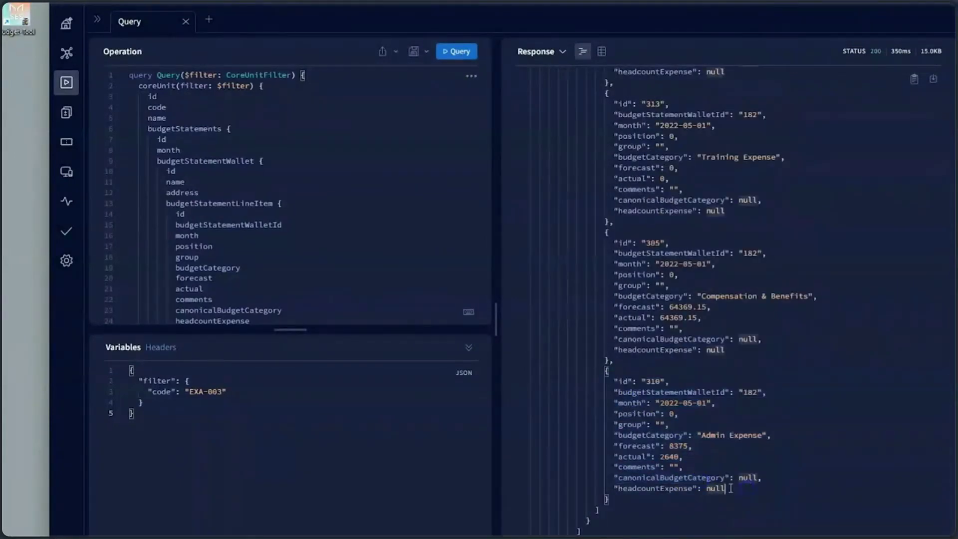
pyautogui.moveTo(615, 405); pyautogui.dragTo(719, 425)
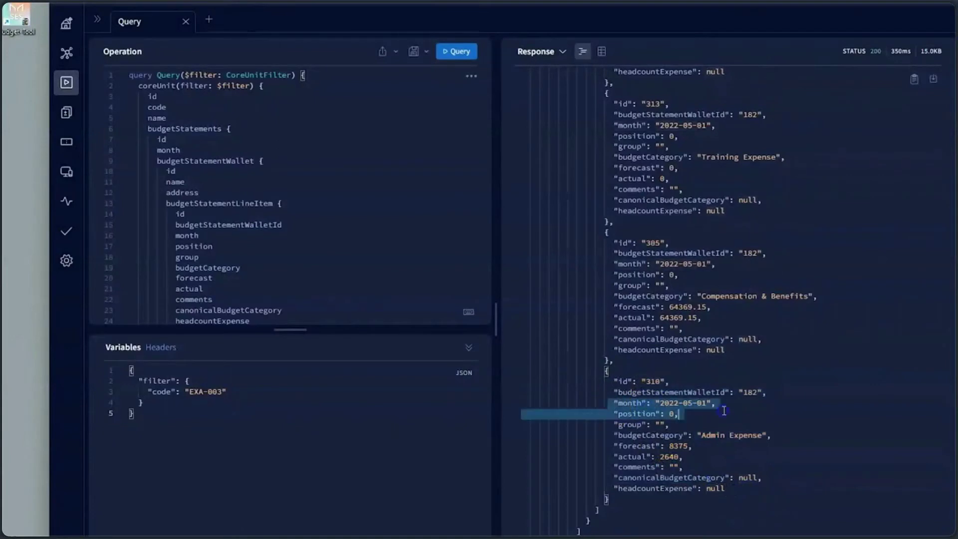
pyautogui.click(720, 425)
pyautogui.moveTo(612, 446); pyautogui.dragTo(642, 455)
pyautogui.click(658, 501)
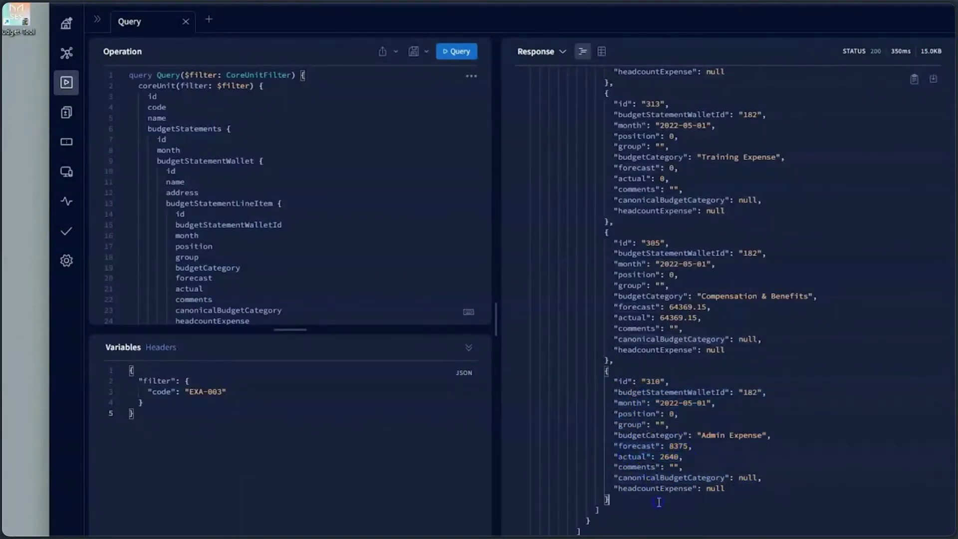
pyautogui.doubleClick(644, 436)
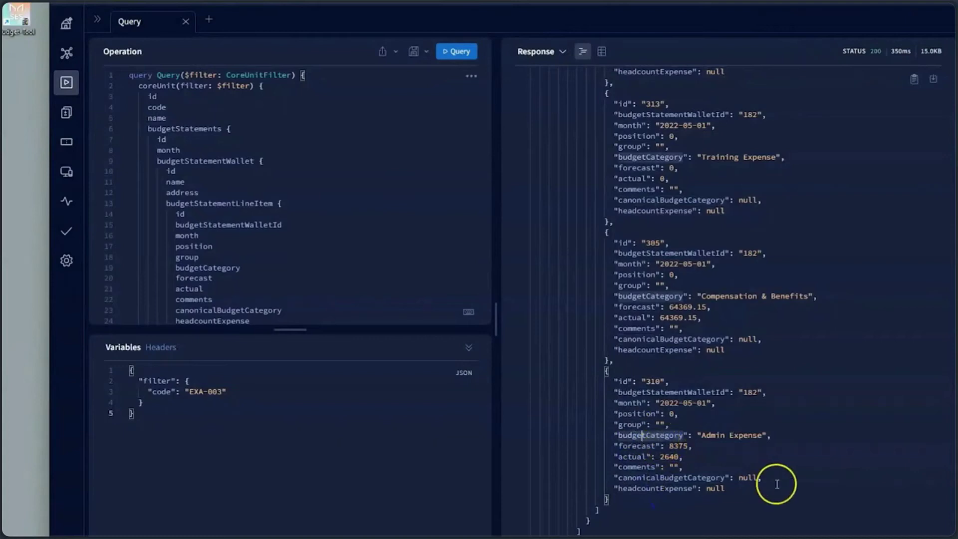
# Step: Inspect the 2022-05-01 Permanent Team wallet name, address and its budgetStatementLineItem list
pyautogui.scroll(15, 689, 440)
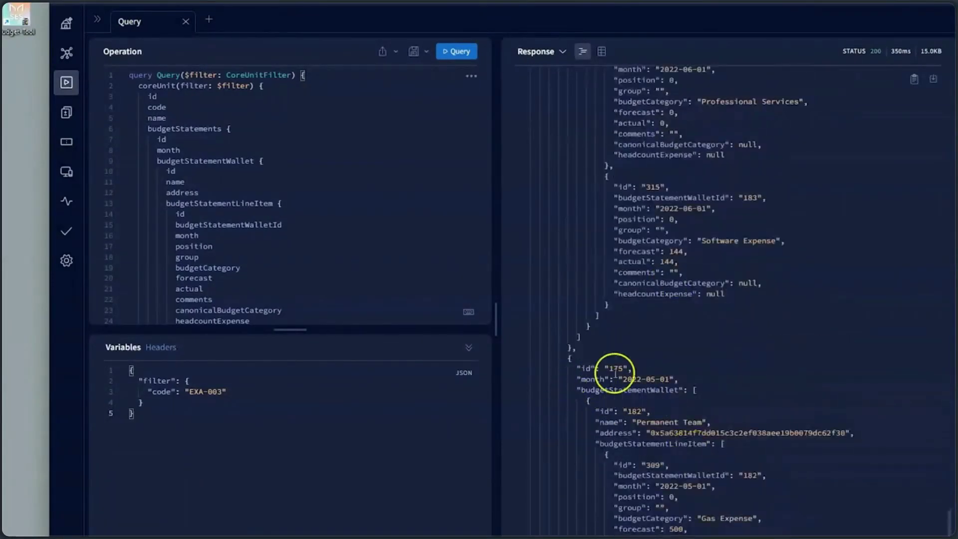
pyautogui.moveTo(638, 379); pyautogui.dragTo(661, 379)
pyautogui.scroll(-2, 668, 467)
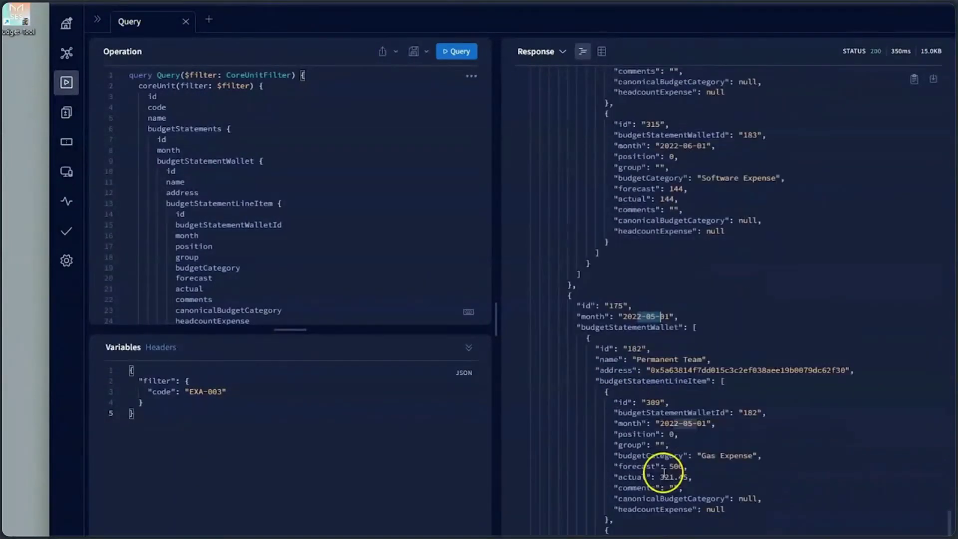
pyautogui.moveTo(628, 359); pyautogui.dragTo(715, 361)
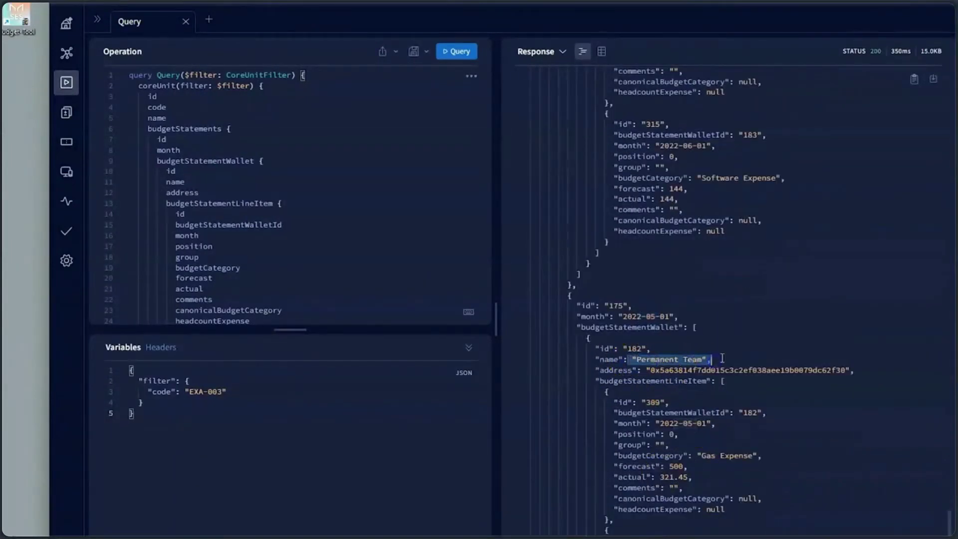
pyautogui.click(632, 361)
pyautogui.doubleClick(675, 370)
pyautogui.click(650, 394)
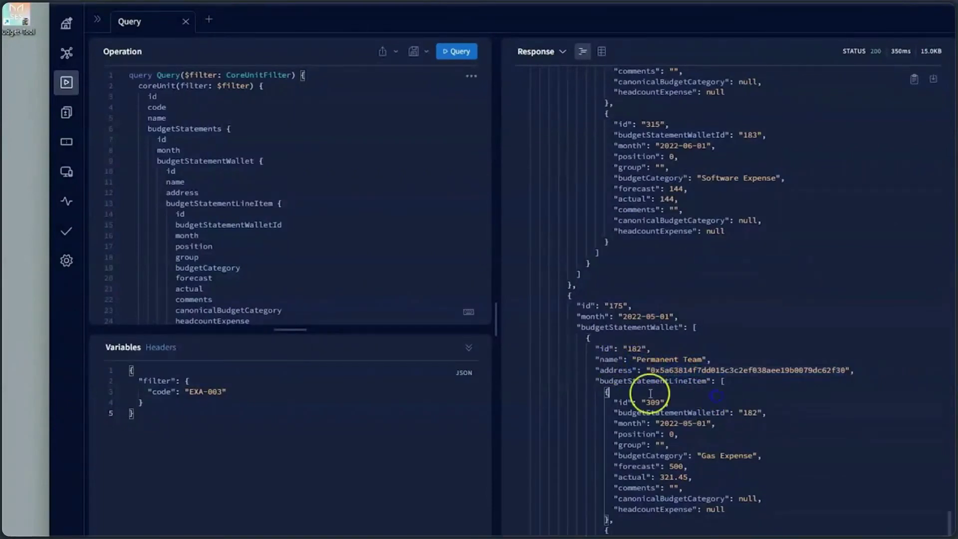
pyautogui.click(515, 382)
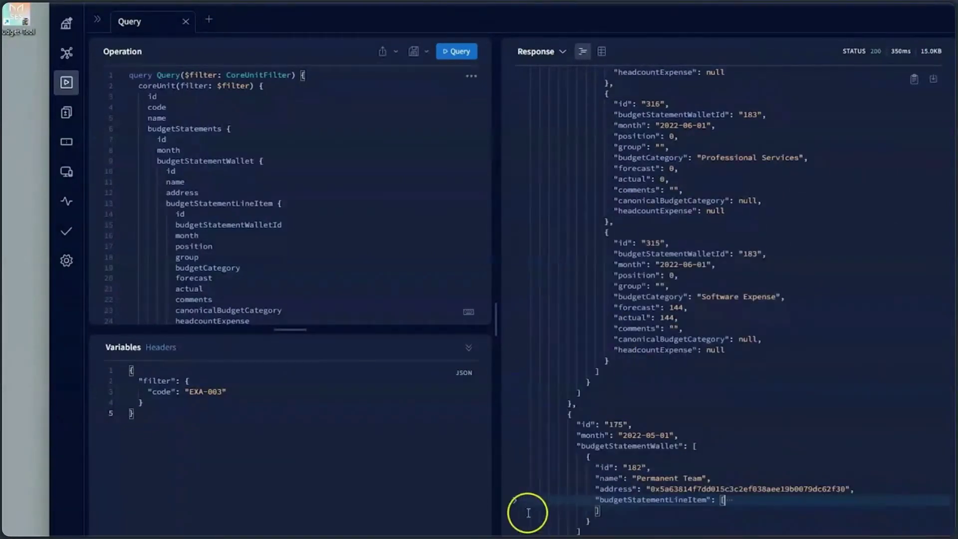
pyautogui.click(515, 499)
pyautogui.scroll(-3, 680, 423)
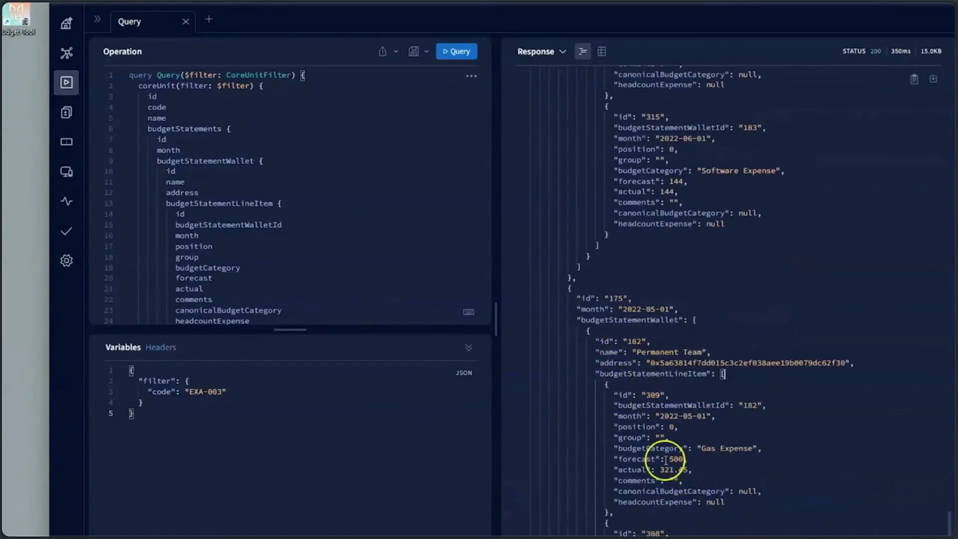
pyautogui.scroll(15, 666, 459)
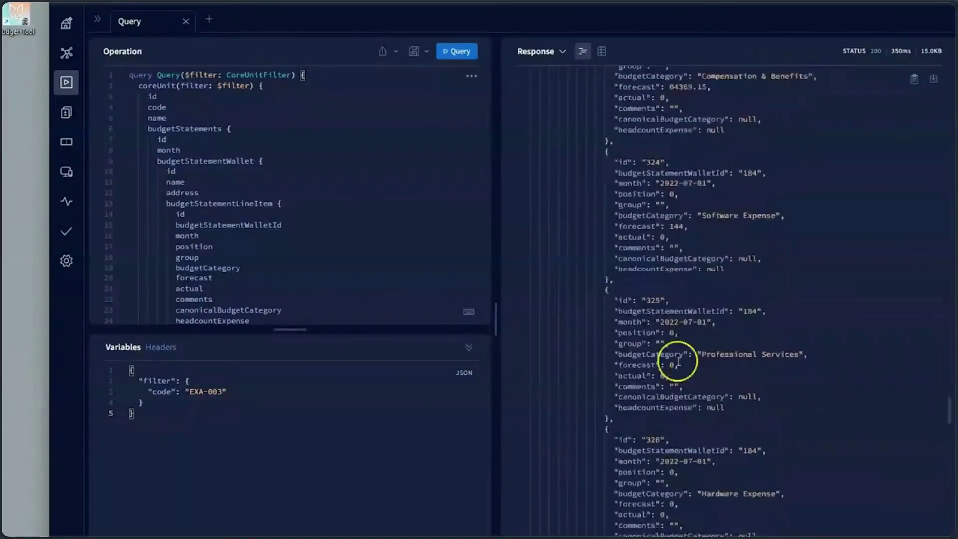
pyautogui.scroll(-12, 676, 379)
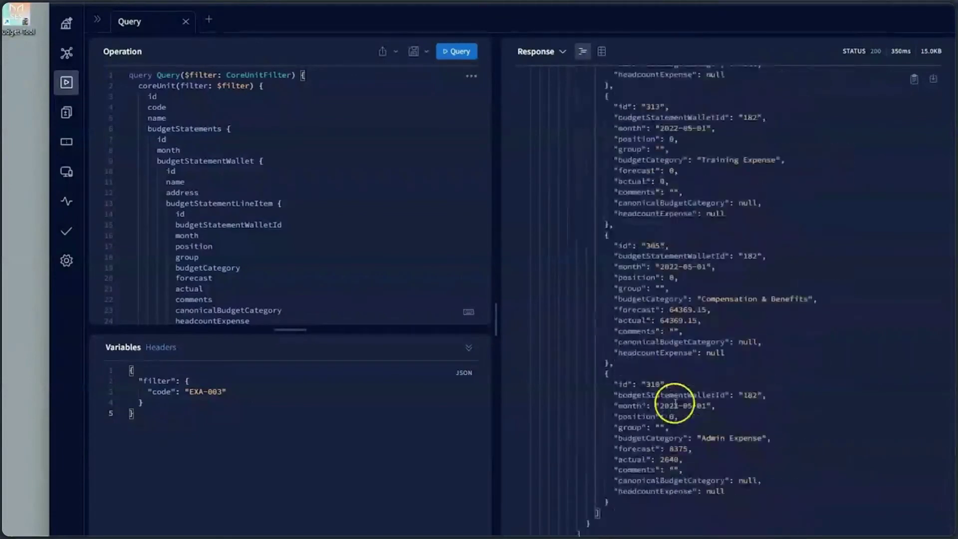